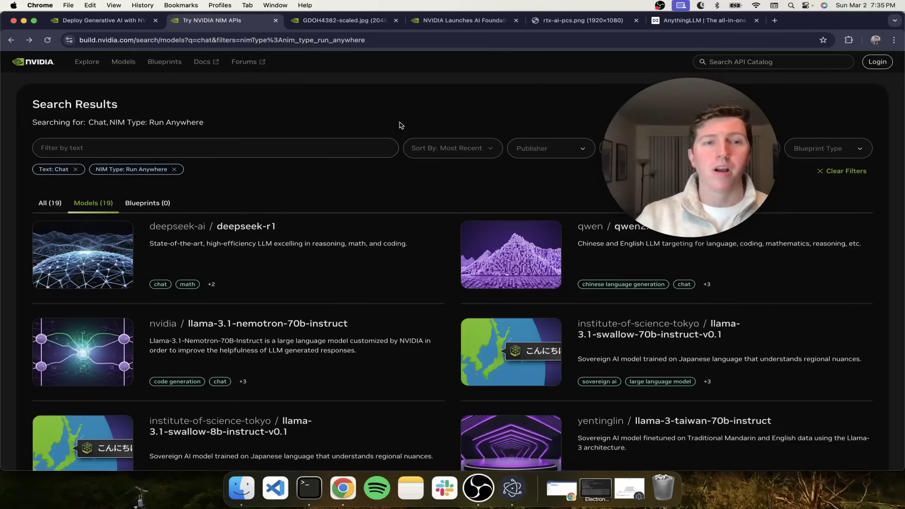
- Look through the chat models filtered to the Run Anywhere NIM type in the NVIDIA API catalog
scroll(338, 194, "down", 3)
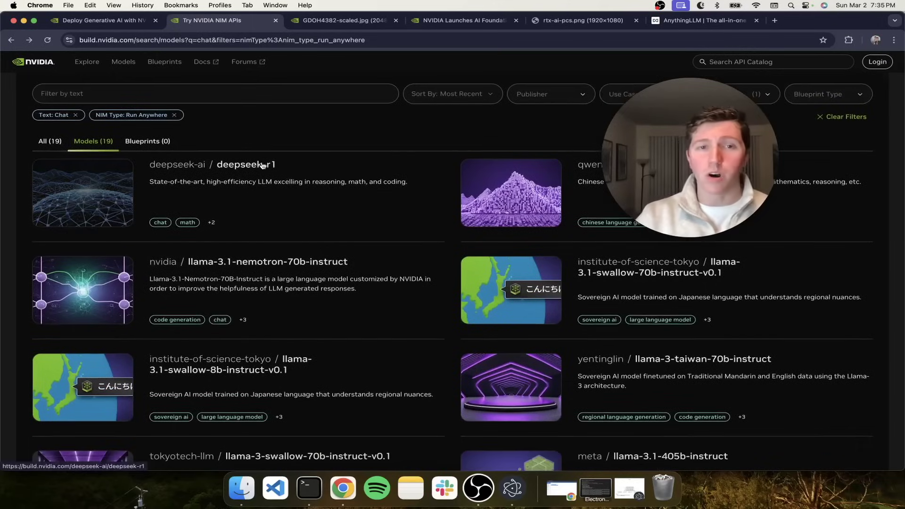
scroll(331, 177, "up", 2)
left_click_drag(690, 158, 434, 206)
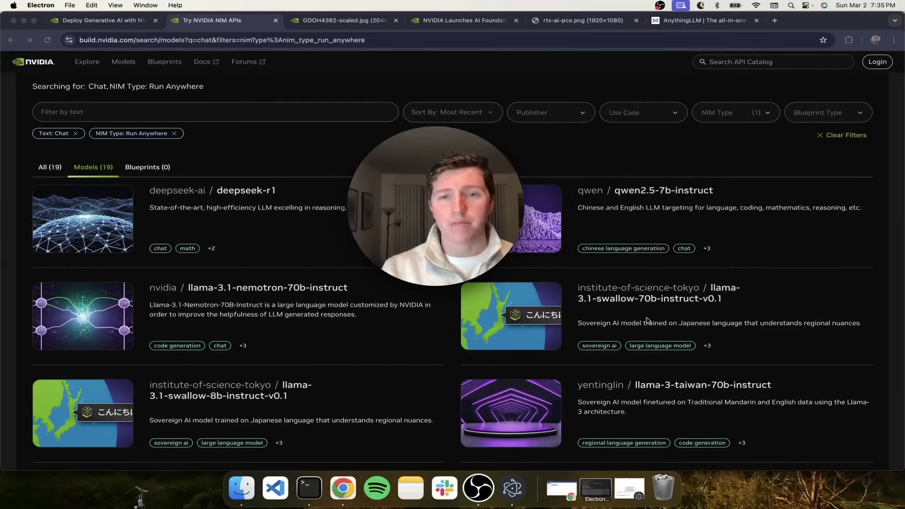
scroll(650, 328, "down", 6)
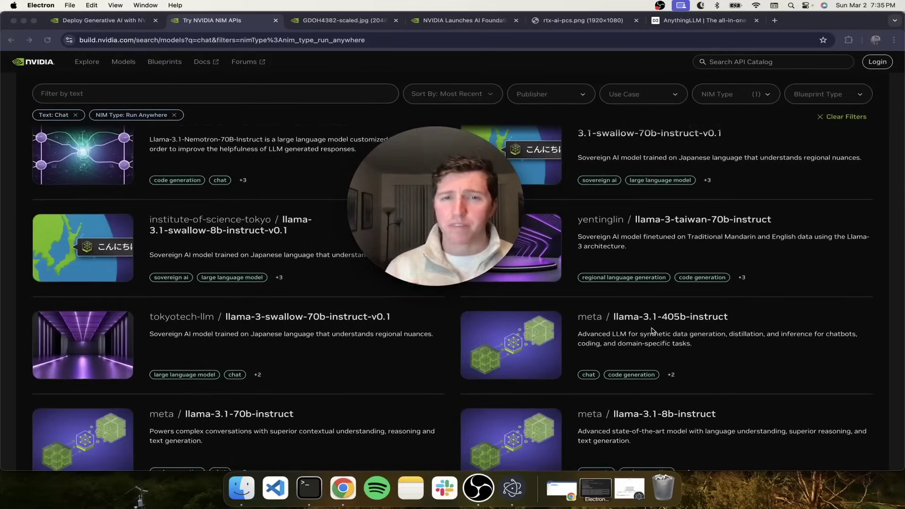
scroll(280, 355, "down", 5)
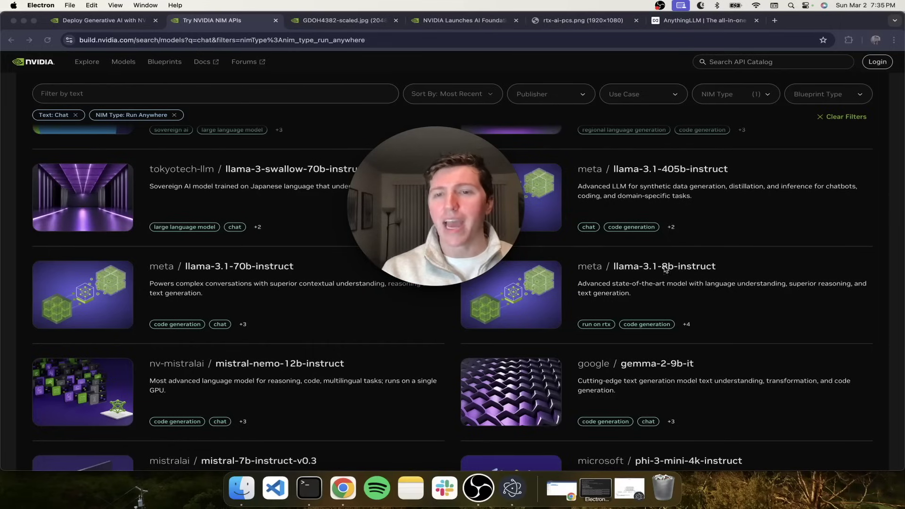
scroll(390, 365, "down", 3)
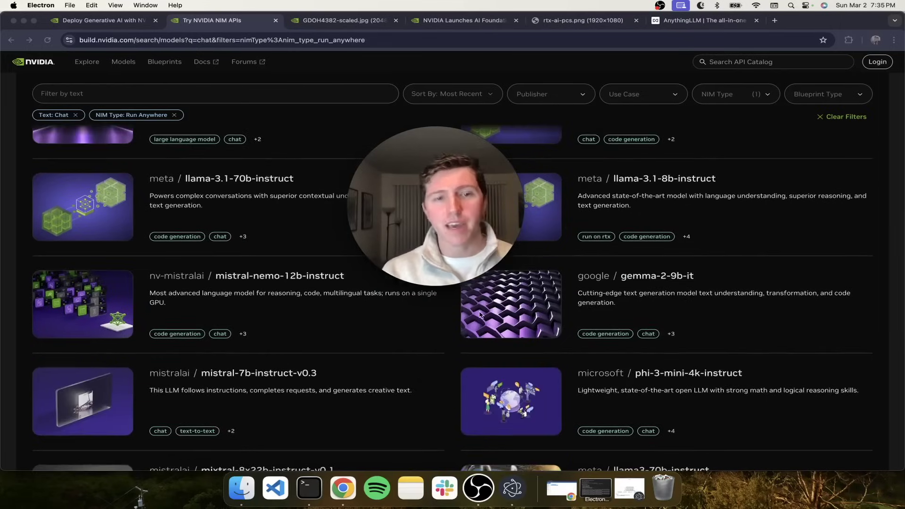
scroll(377, 353, "down", 5)
scroll(362, 340, "down", 1)
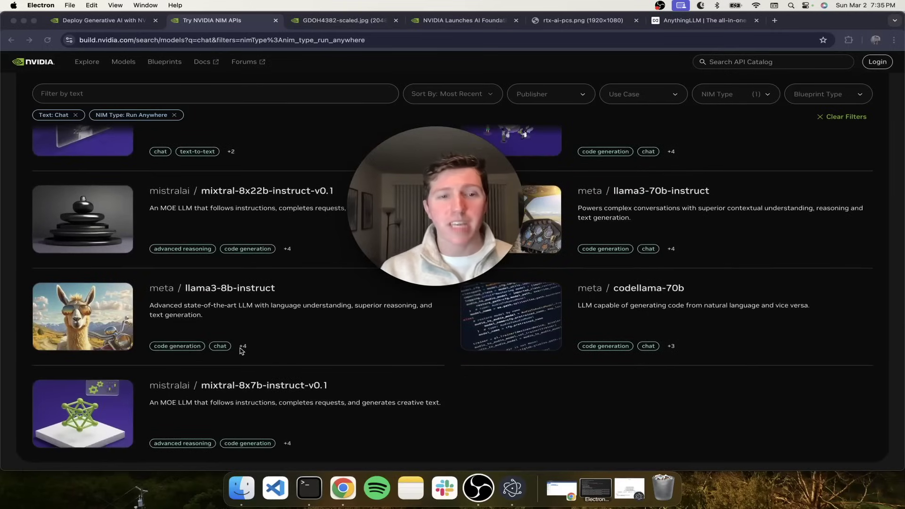
scroll(241, 350, "up", 5)
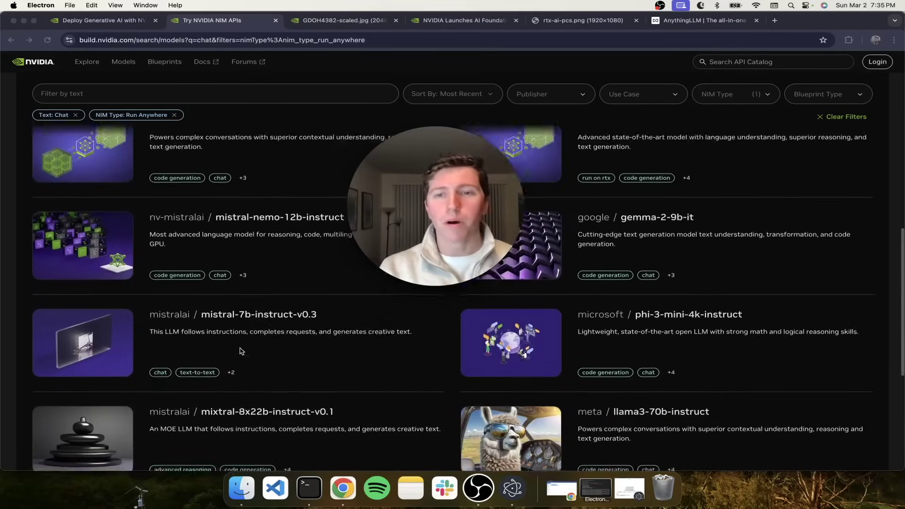
scroll(232, 208, "up", 5)
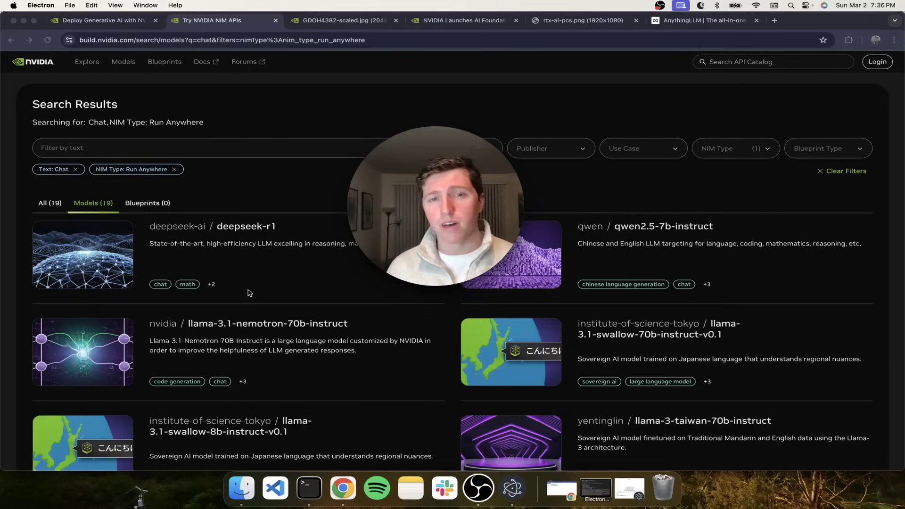
scroll(639, 417, "down", 3)
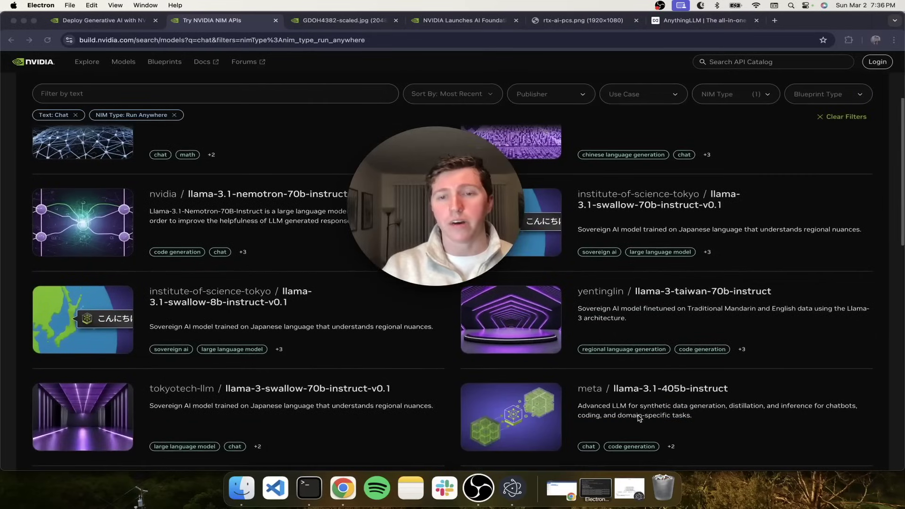
scroll(639, 418, "down", 3)
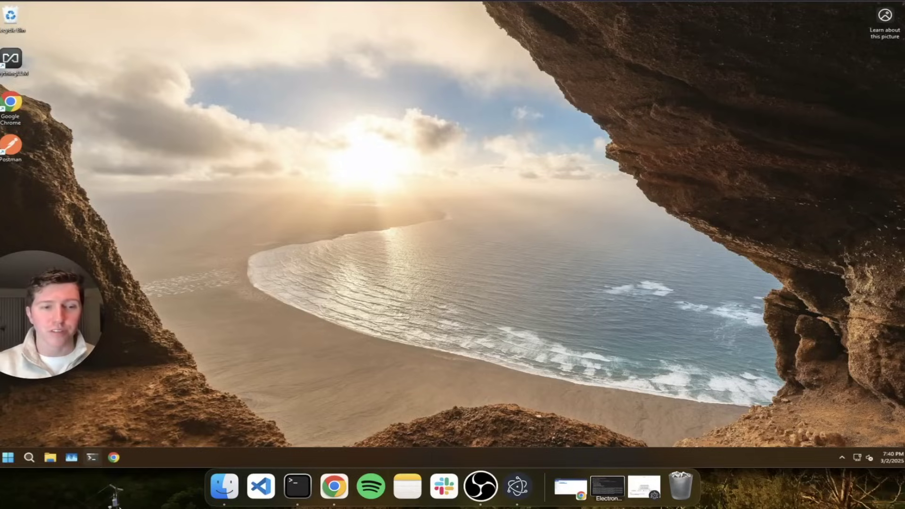
- Check the GPU model and its dedicated memory in Task Manager's performance view, and close Task Manager
left_click(72, 457)
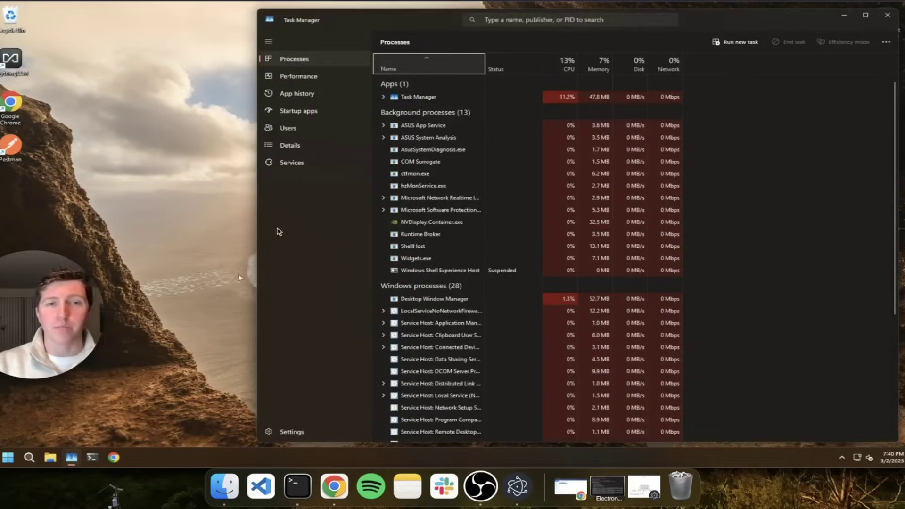
left_click(298, 76)
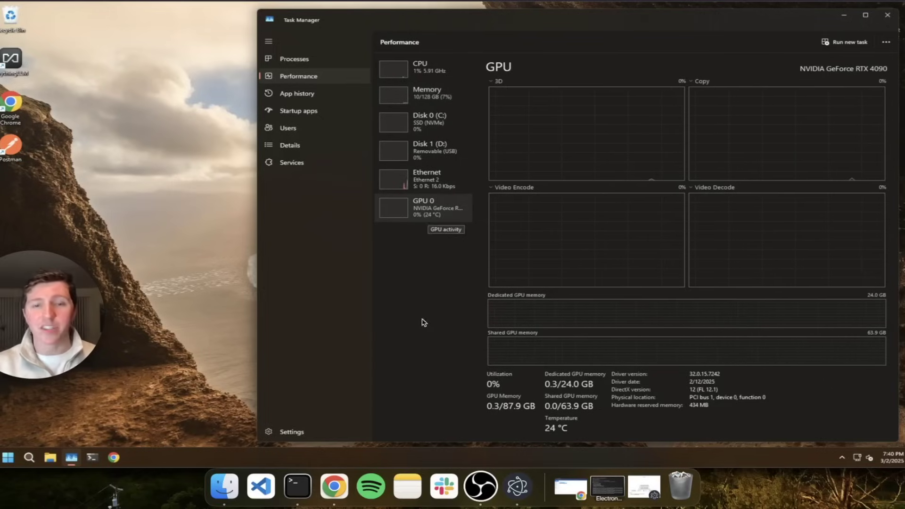
double_click(878, 72)
double_click(583, 23)
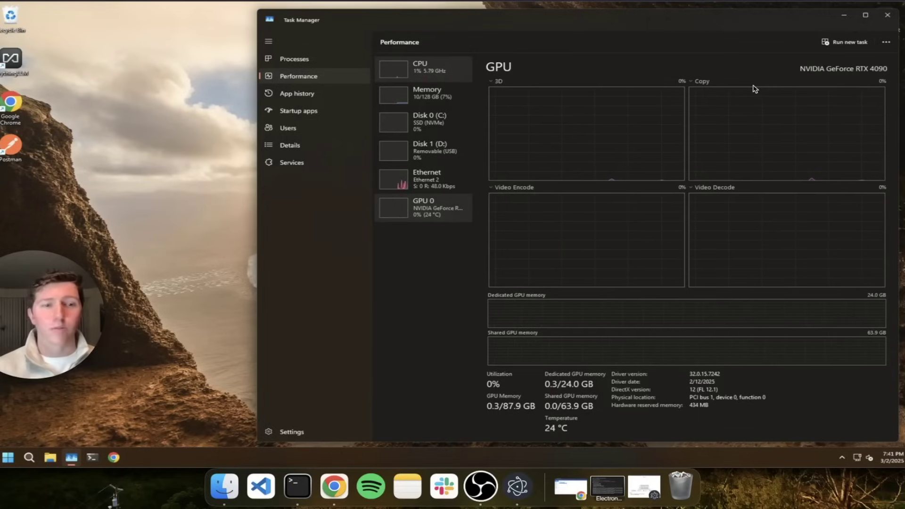
left_click(885, 18)
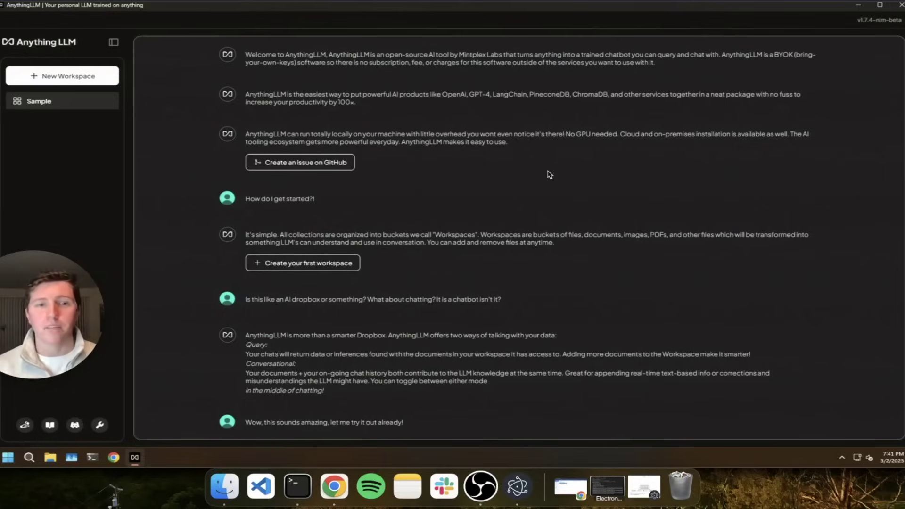
- In AnythingLLM's LLM settings, search the providers for "NVID" and choose NVIDIA NIM as the LLM provider
left_click(99, 424)
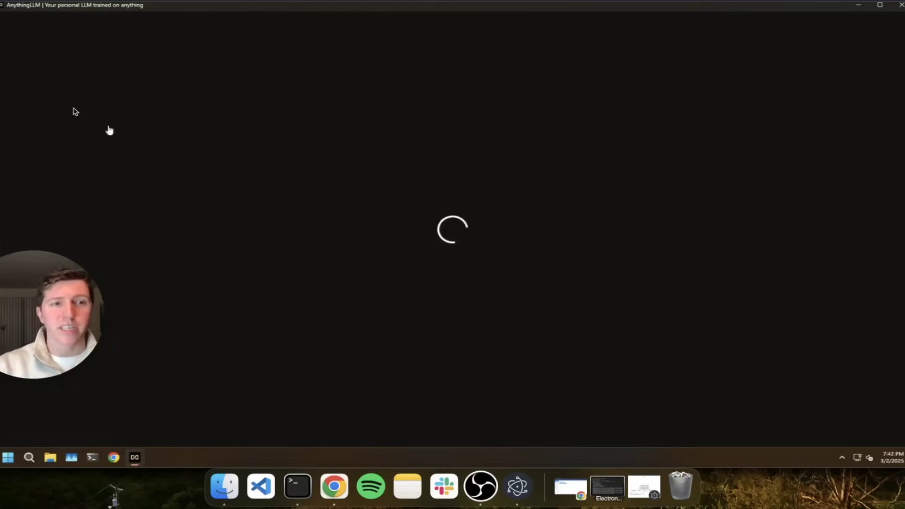
left_click(31, 98)
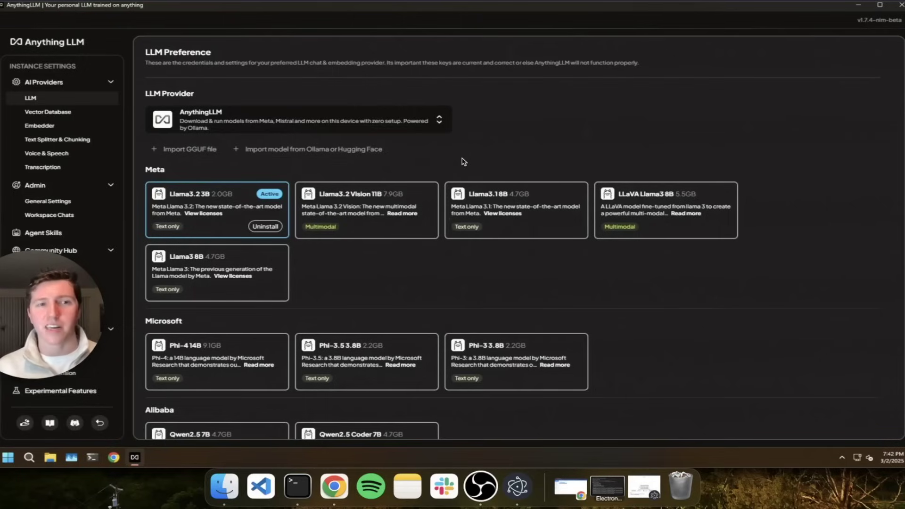
left_click(297, 124)
type("N")
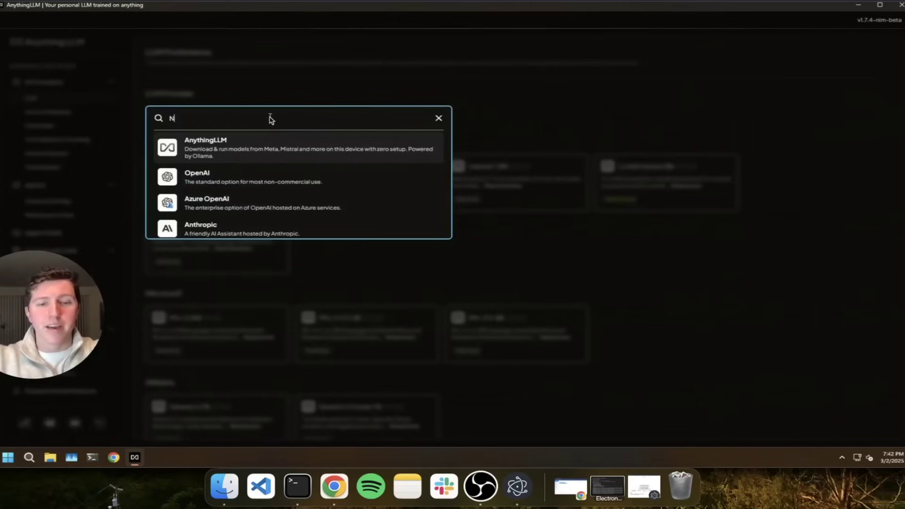
type("VID")
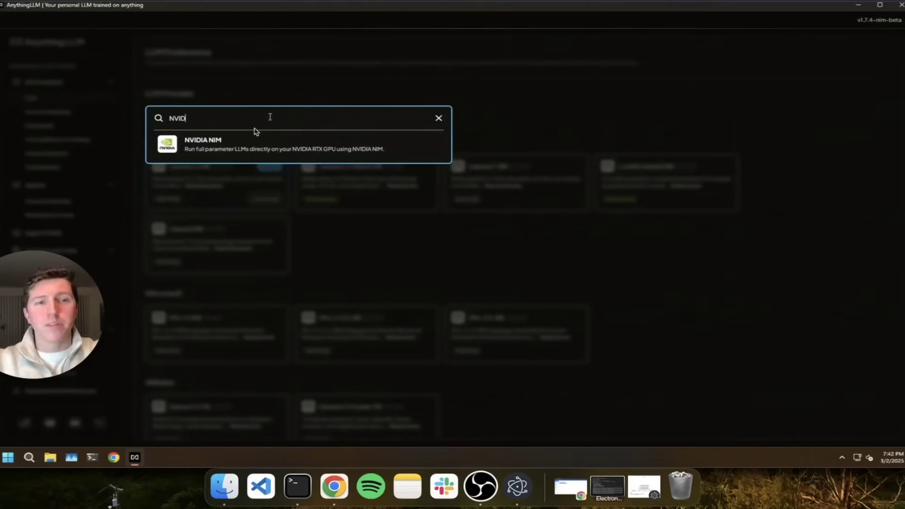
left_click(231, 145)
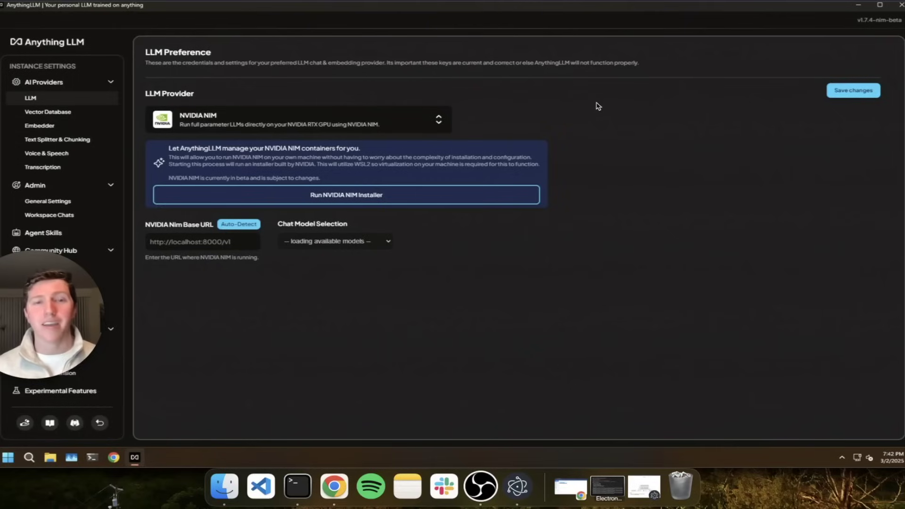
- Run the NVIDIA NIM installer, approve the system check and license agreement, and close the setup once it finishes
left_click(350, 195)
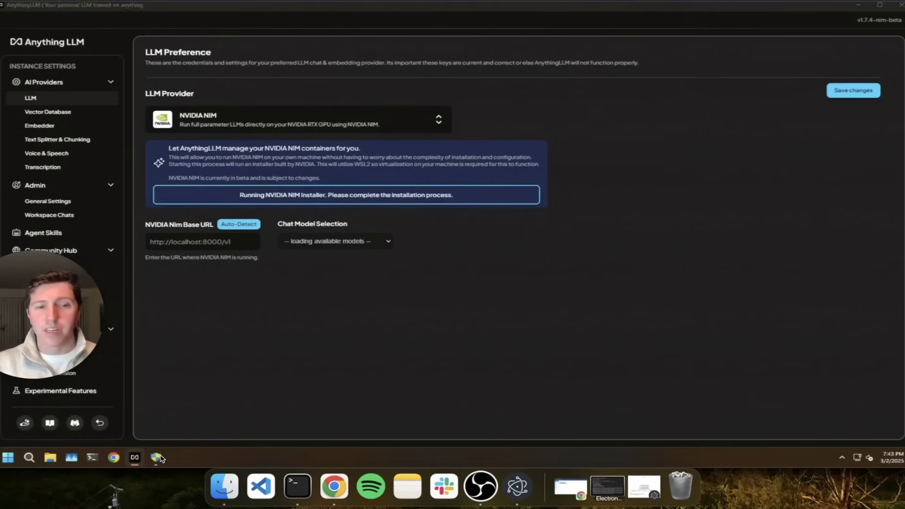
left_click(158, 457)
left_click(428, 303)
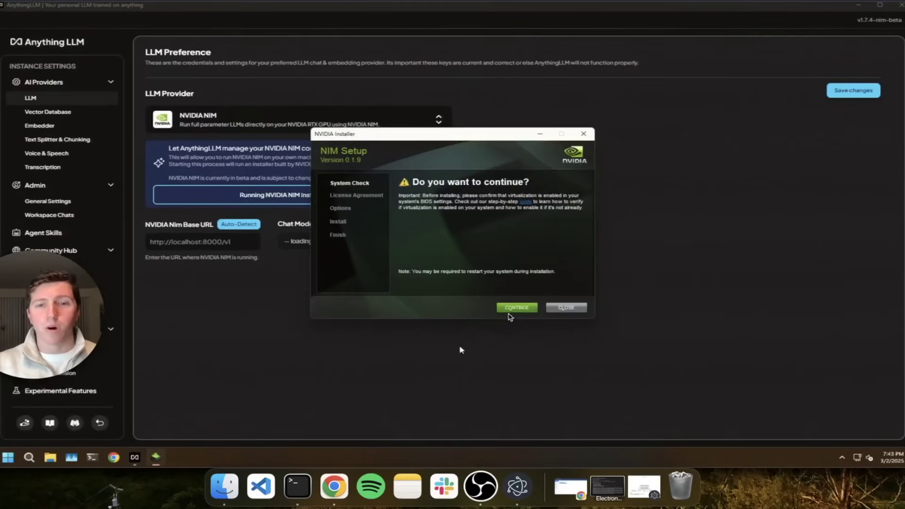
left_click(517, 308)
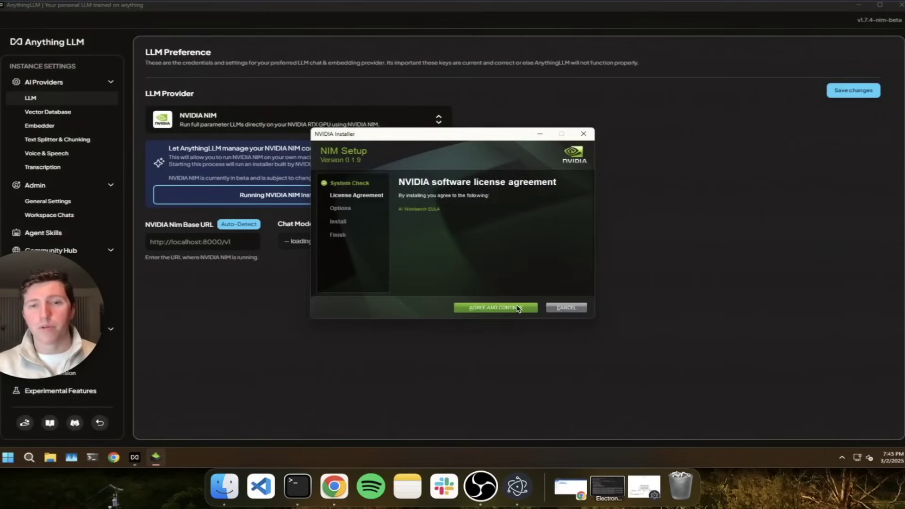
left_click(518, 308)
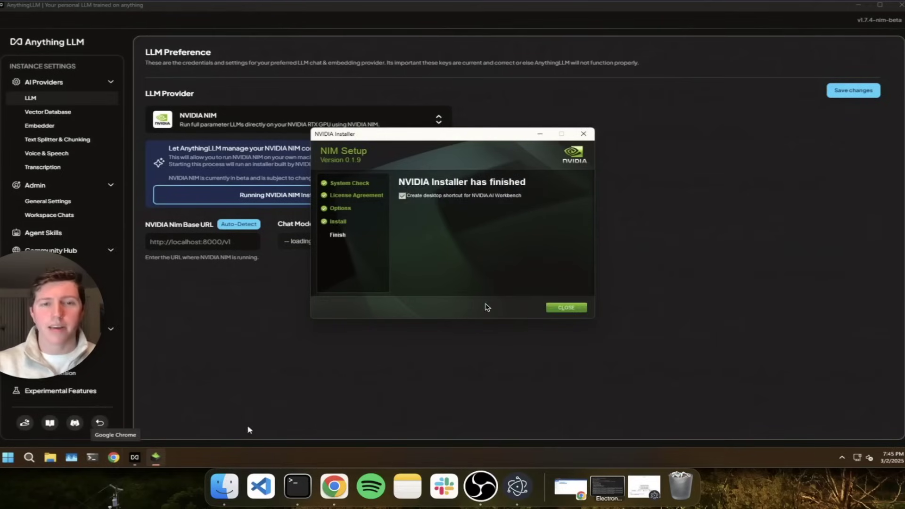
left_click(566, 308)
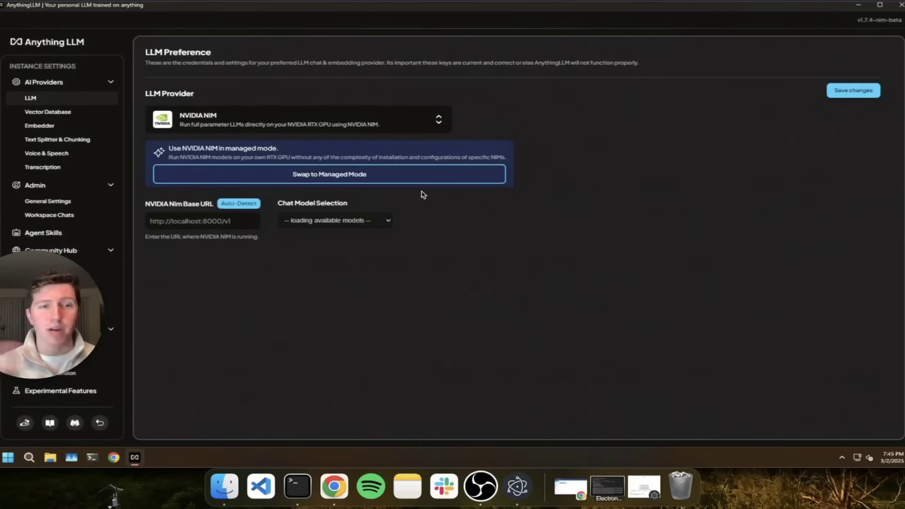
- Swap NVIDIA NIM to managed mode and begin importing a NIM from NVIDIA
left_click(345, 175)
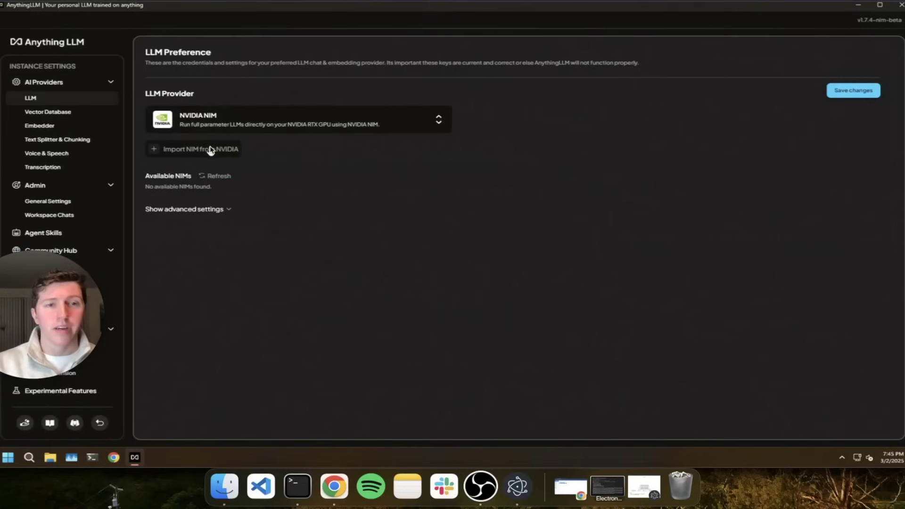
left_click(210, 150)
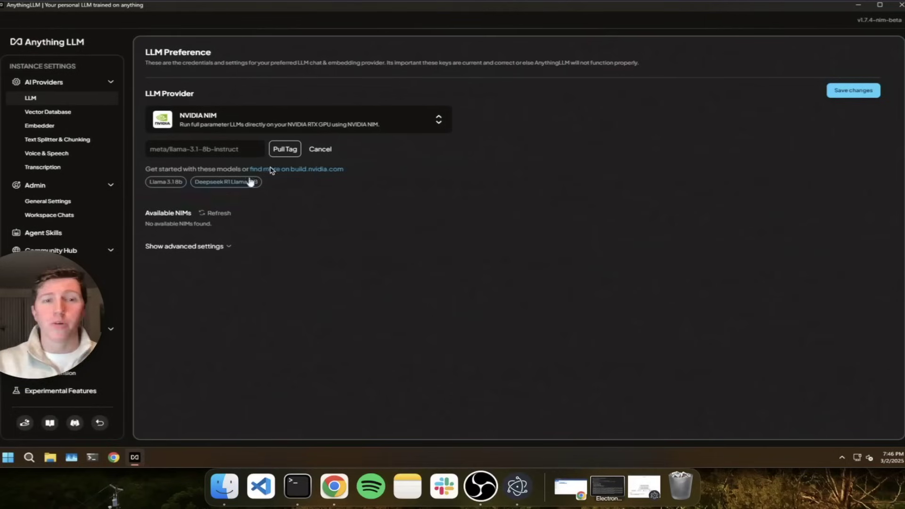
- Open the build.nvidia.com model catalog from the NIM import form and look through the available chat models
left_click(294, 169)
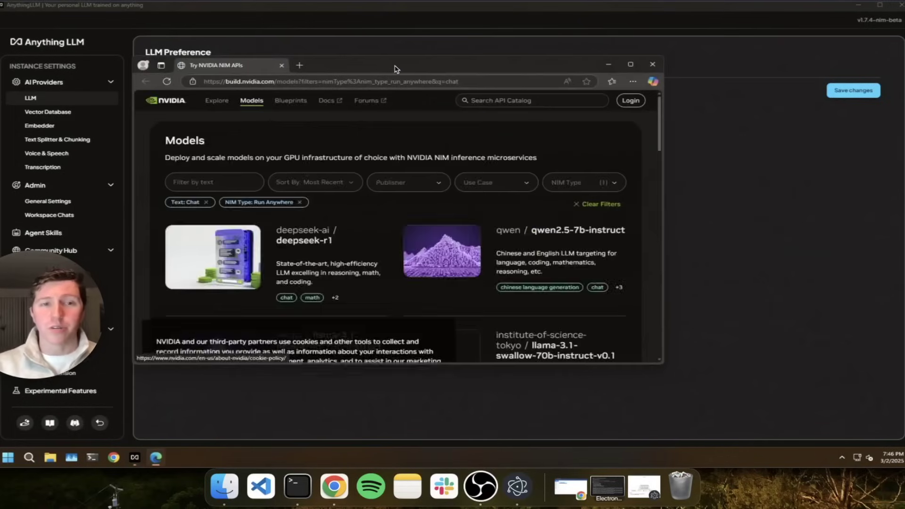
double_click(394, 70)
scroll(426, 200, "down", 10)
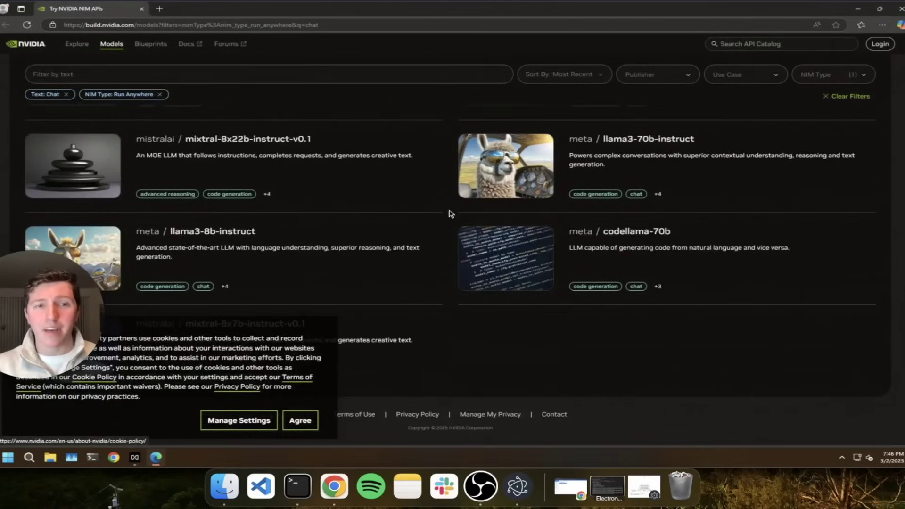
scroll(448, 214, "up", 10)
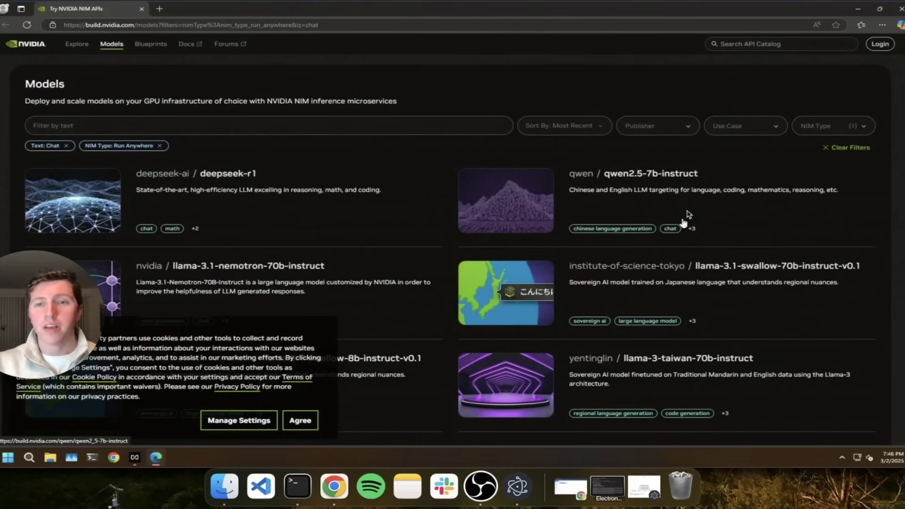
- View the qwen2.5-7b-instruct model page, highlight the model identifier in its Python sample, and close the page
left_click(709, 196)
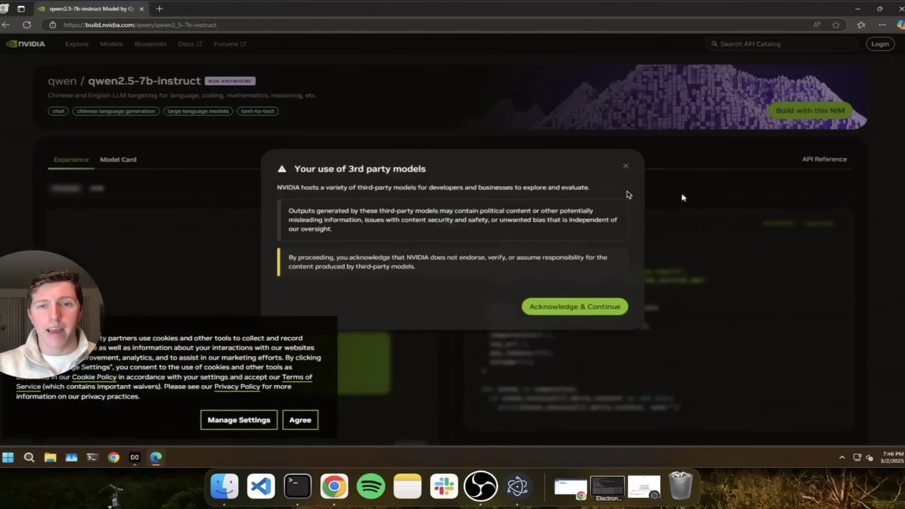
left_click(622, 169)
left_click_drag(518, 366, 616, 368)
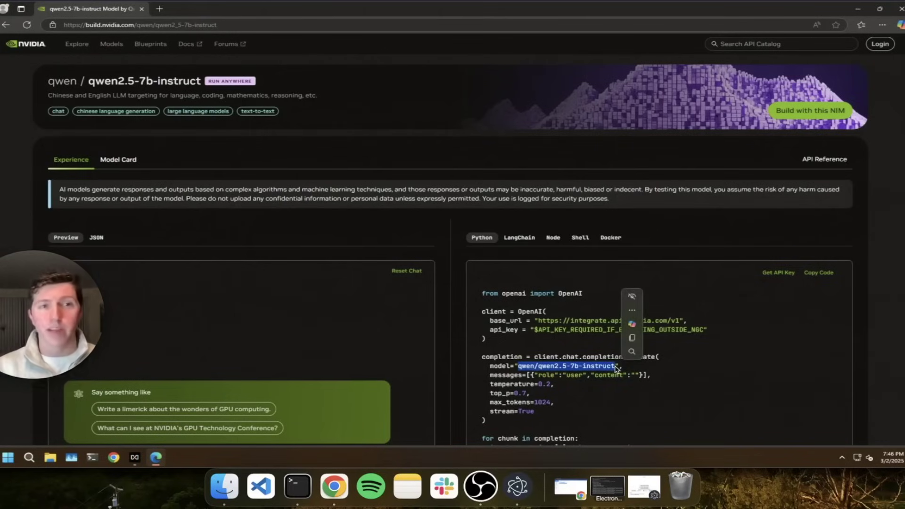
left_click(143, 11)
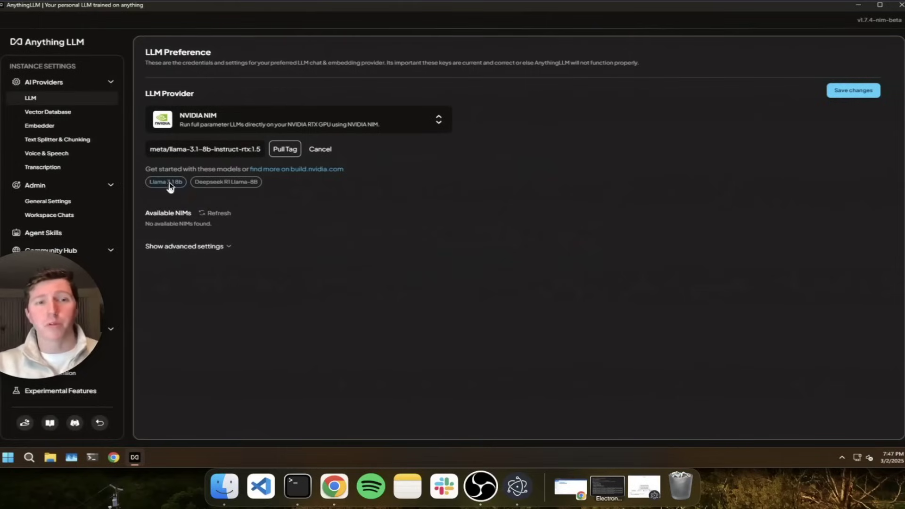
- Pull the suggested Llama 3.1 8b NIM, accept its license agreements to import it, and dismiss the download notification
left_click(170, 184)
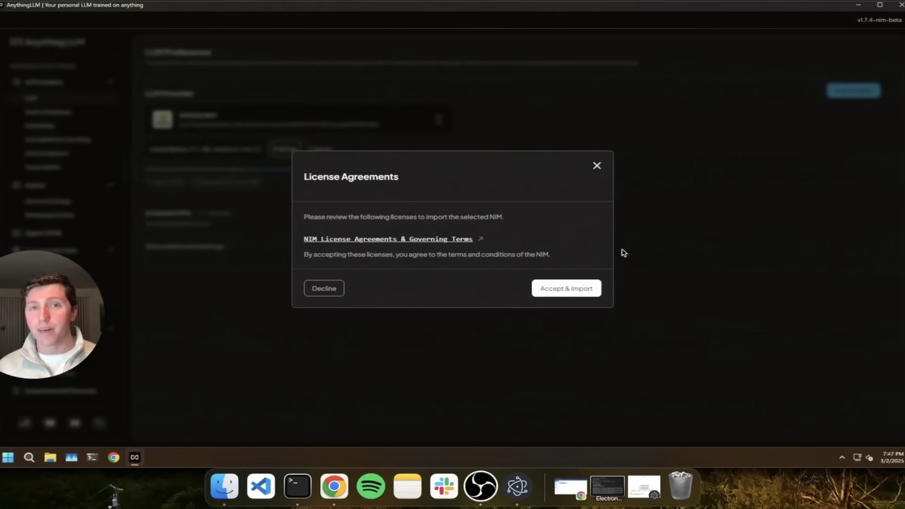
left_click(569, 287)
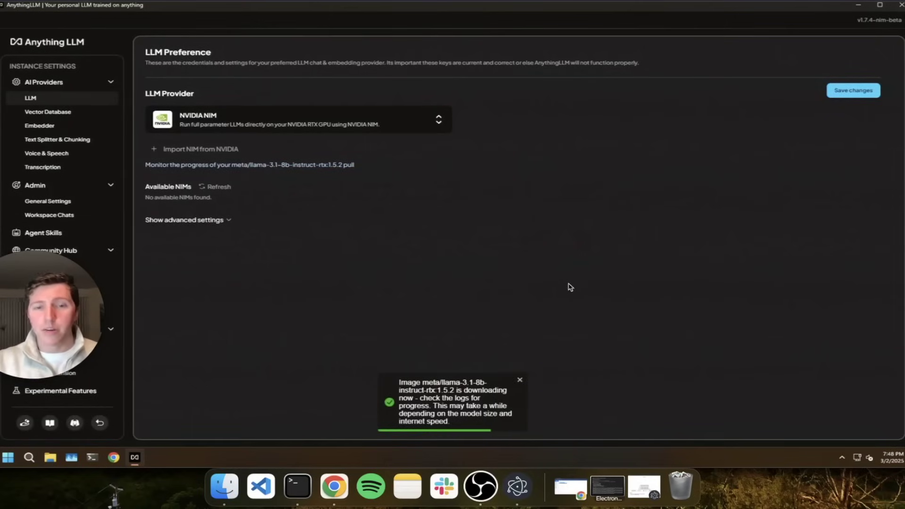
left_click(520, 381)
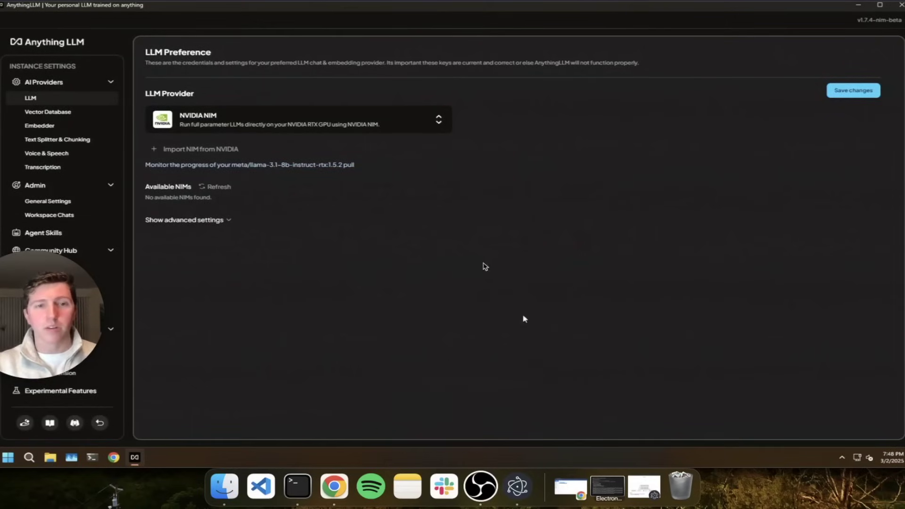
- Open the progress monitor for the Llama 3.1 8B pull, and start the downloaded meta/llama-3.1-8b-instruct NIM
left_click(255, 170)
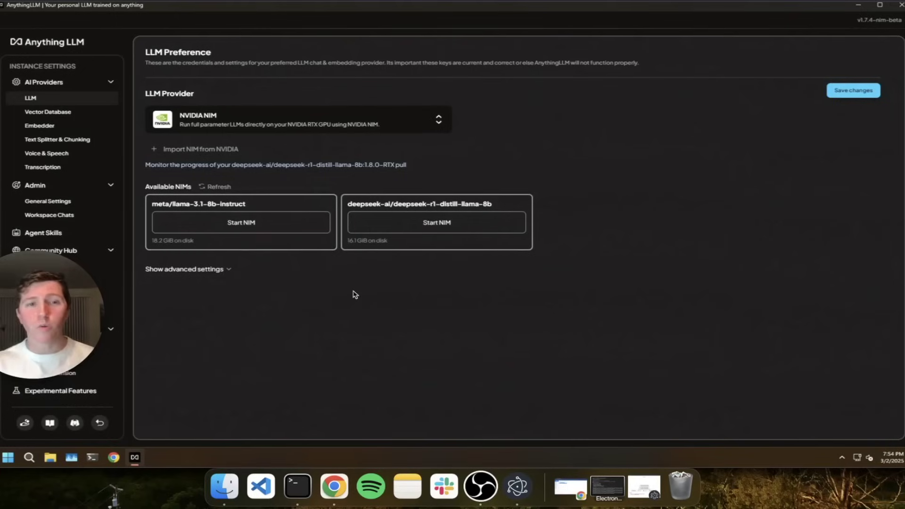
left_click(262, 225)
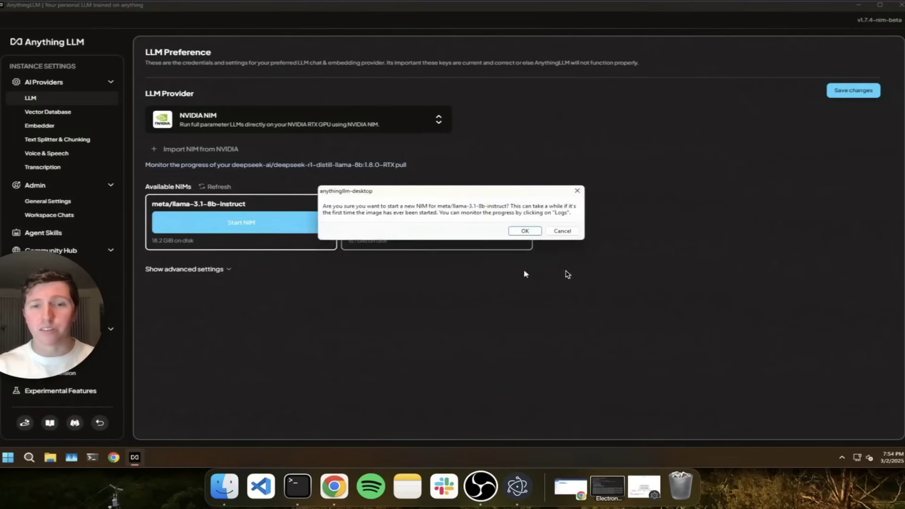
left_click(525, 231)
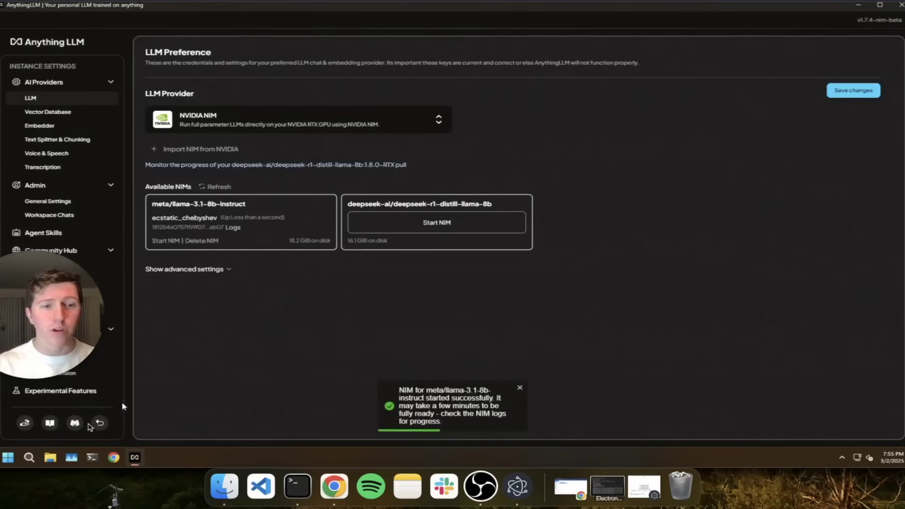
- Open Task Manager's GPU performance view and position its window beside the meta/llama-3.1-8b-instruct NIM card
left_click(71, 457)
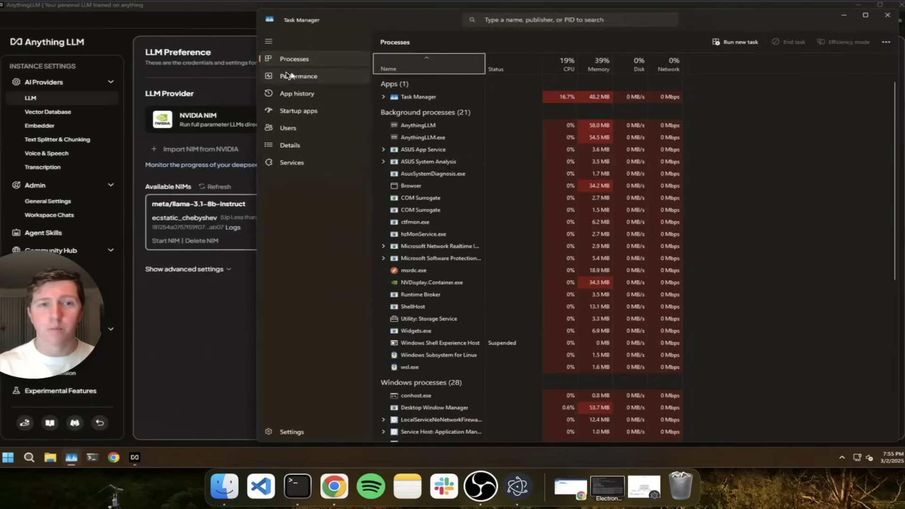
left_click(289, 75)
left_click_drag(434, 20, 457, 22)
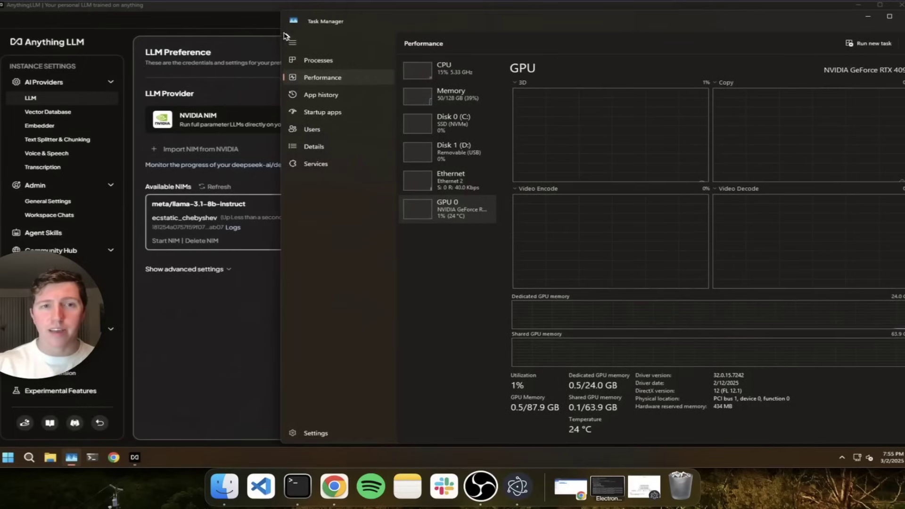
left_click_drag(283, 35, 401, 33)
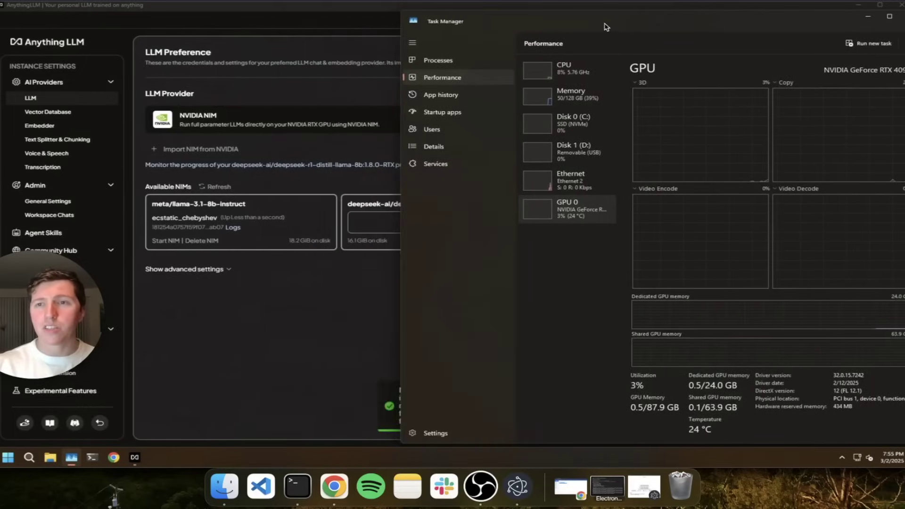
left_click_drag(605, 27, 581, 19)
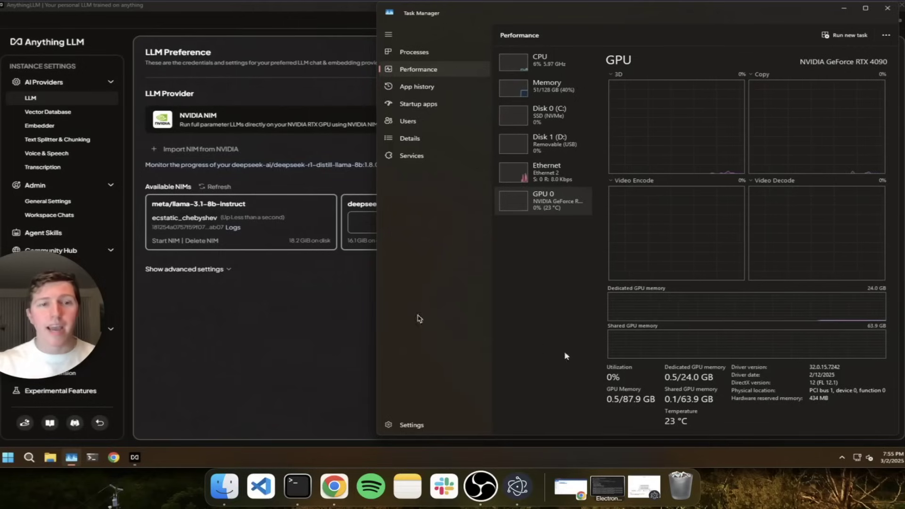
- Refresh the available NIMs in AnythingLLM, review the startup logs of meta/llama-3.1-8b-instruct, and close the log window
left_click(269, 298)
left_click(213, 187)
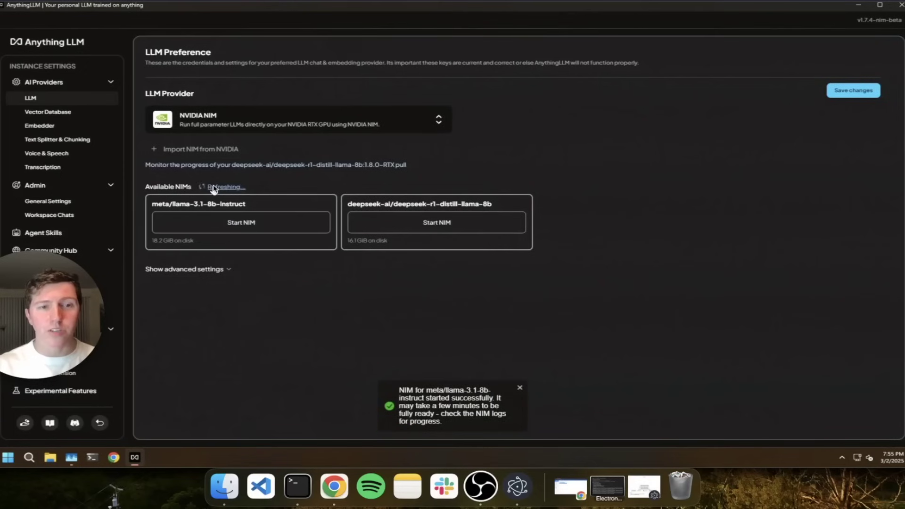
left_click(233, 229)
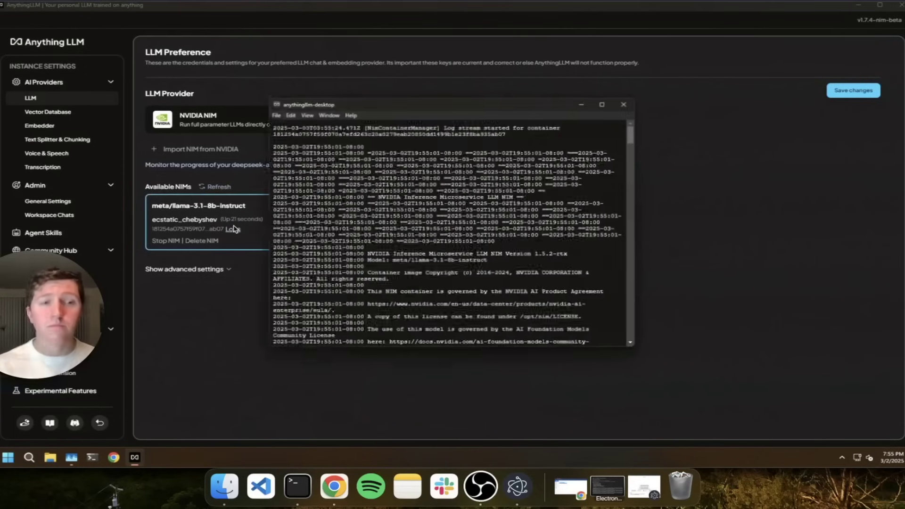
scroll(490, 279, "down", 15)
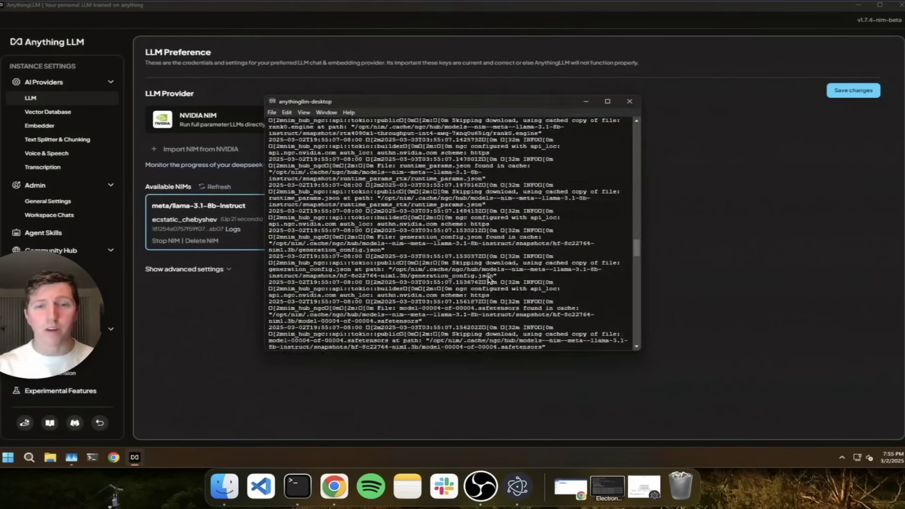
scroll(490, 278, "down", 15)
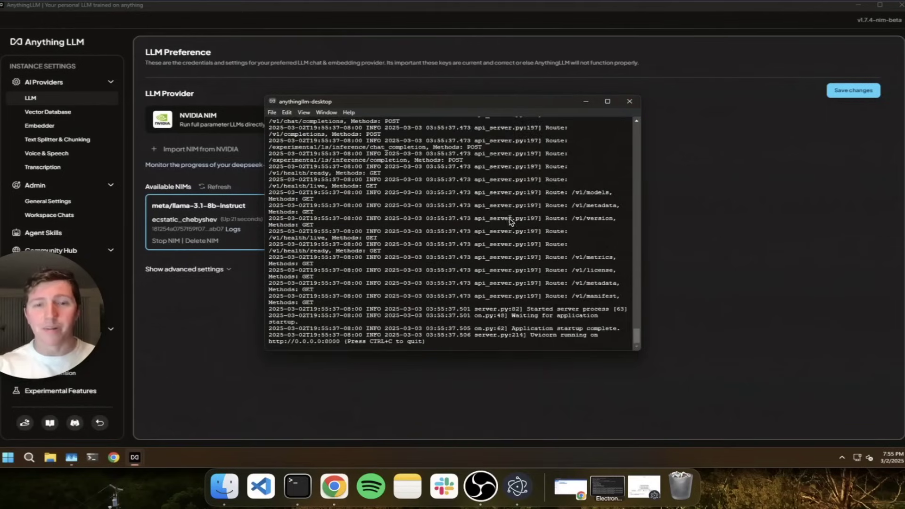
scroll(535, 215, "up", 10)
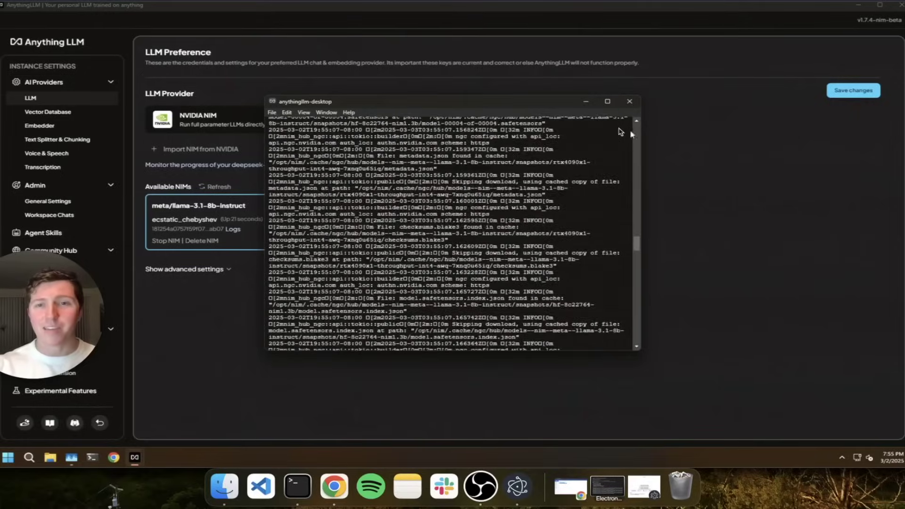
left_click(630, 102)
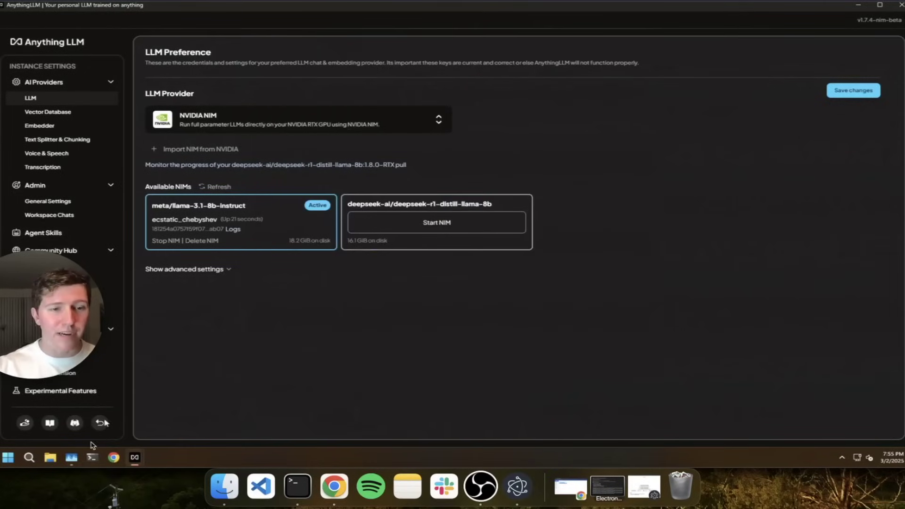
- Check the GPU memory usage in Task Manager, return to AnythingLLM, and save the LLM preferences
left_click(71, 458)
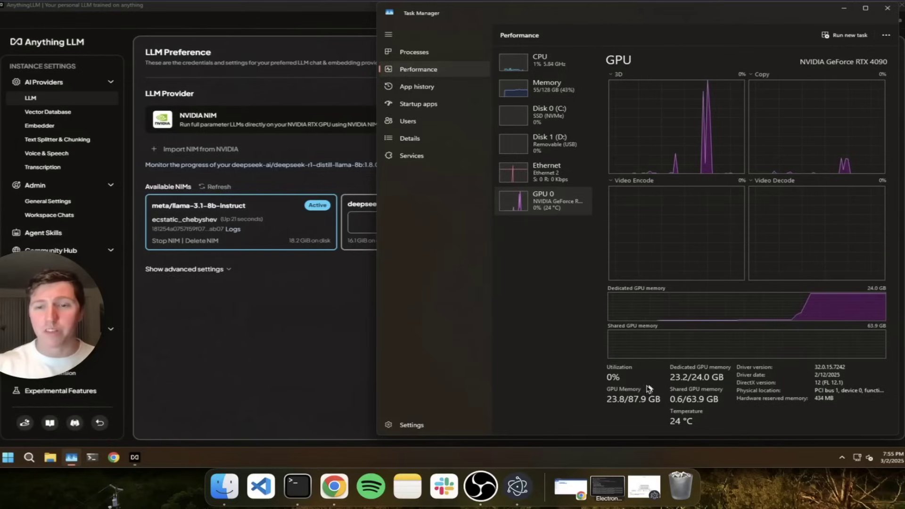
left_click(166, 44)
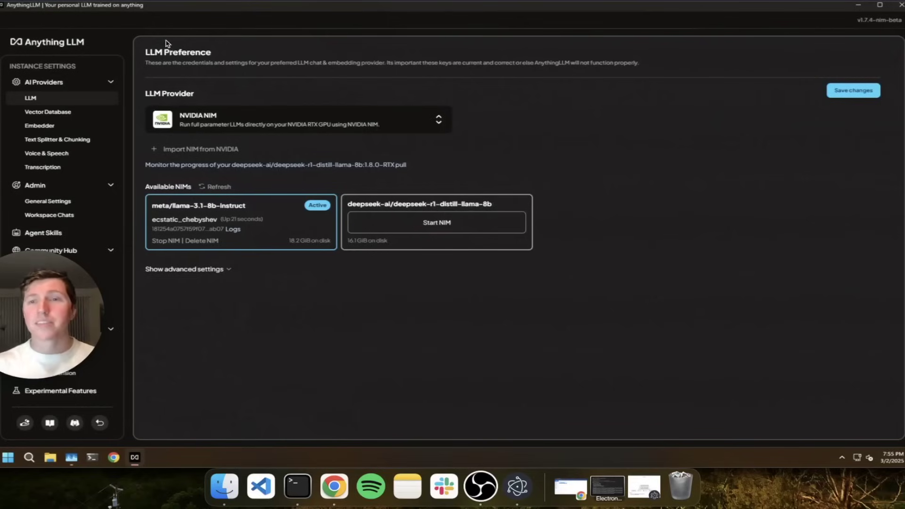
left_click(858, 92)
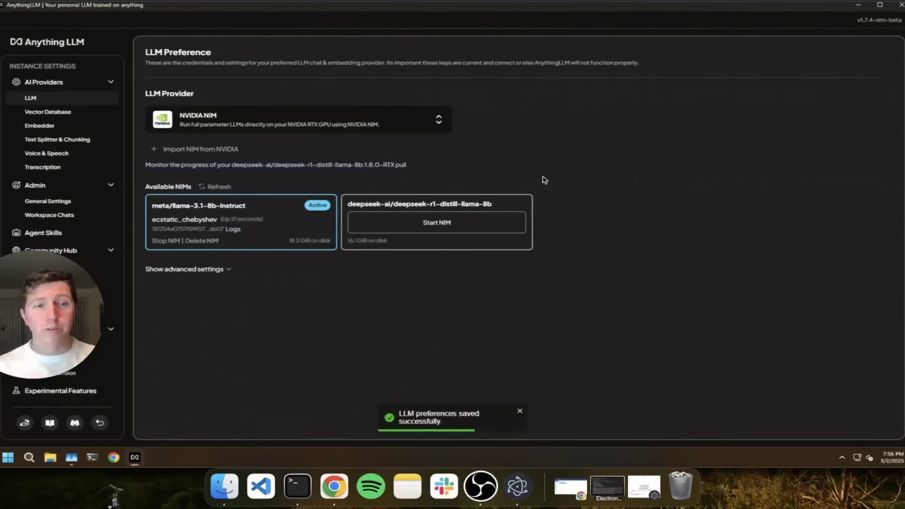
- Open the Sample workspace and send the chat message "Hello how are you!"
left_click(55, 44)
left_click(45, 101)
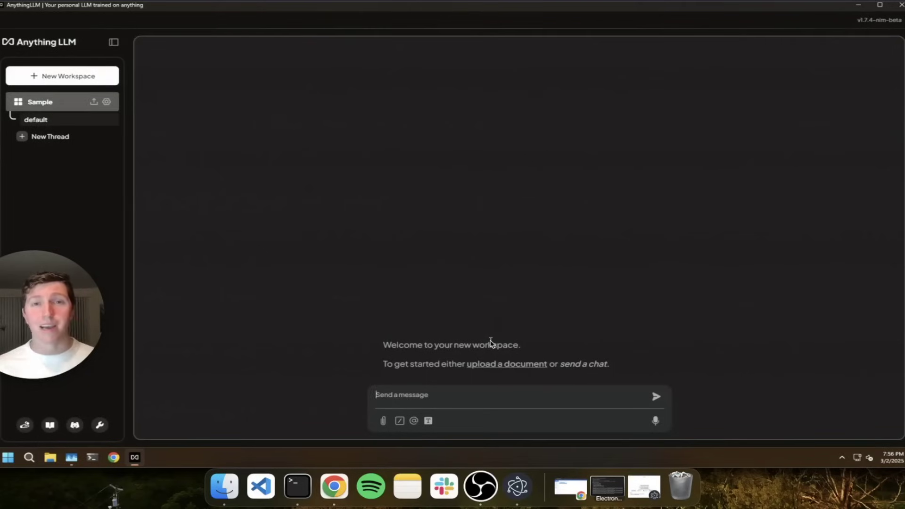
type("Hello how are you!")
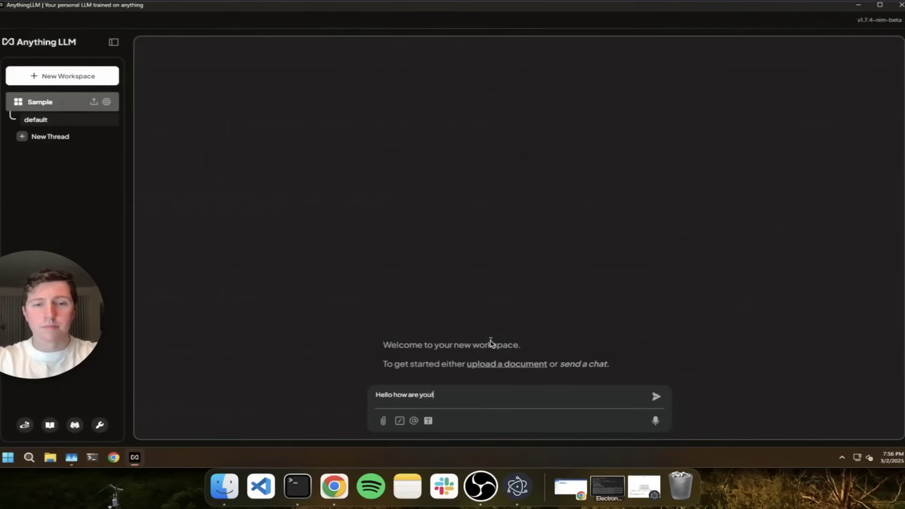
key("Return")
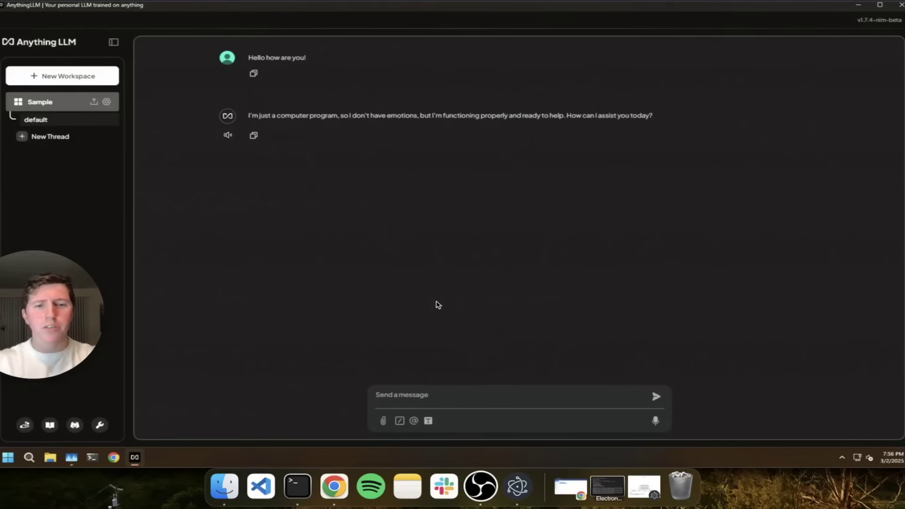
- Send the message "Tell me a short story" in the Sample workspace chat
type("Tell me a")
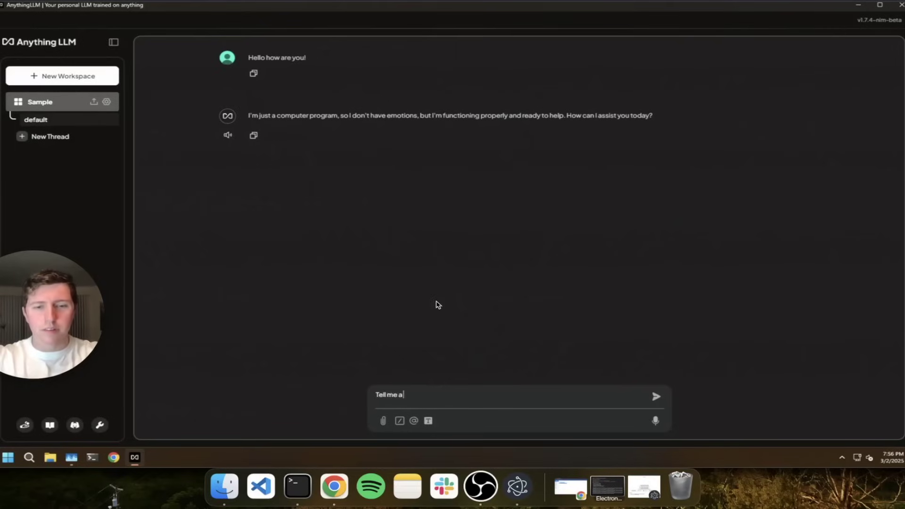
type(" short story")
key("Return")
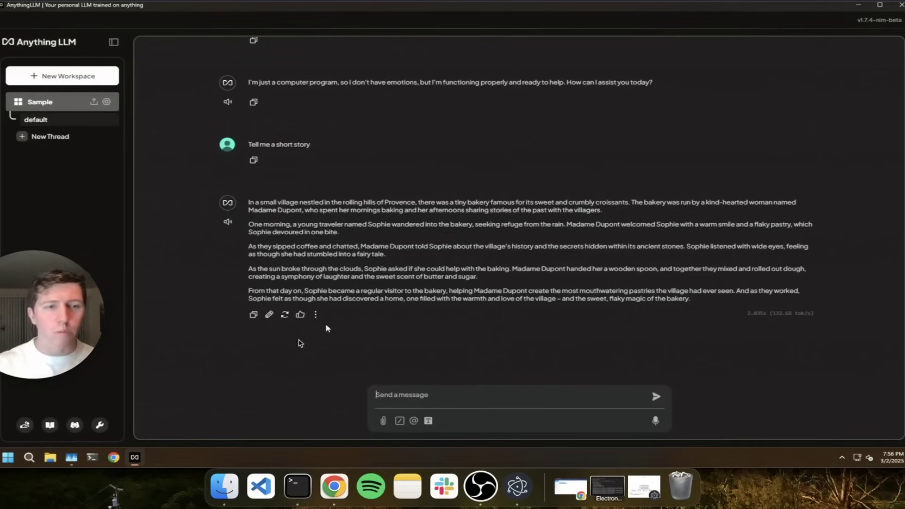
- Enable the Scrape websites agent skill in the instance settings and save the change
left_click(100, 424)
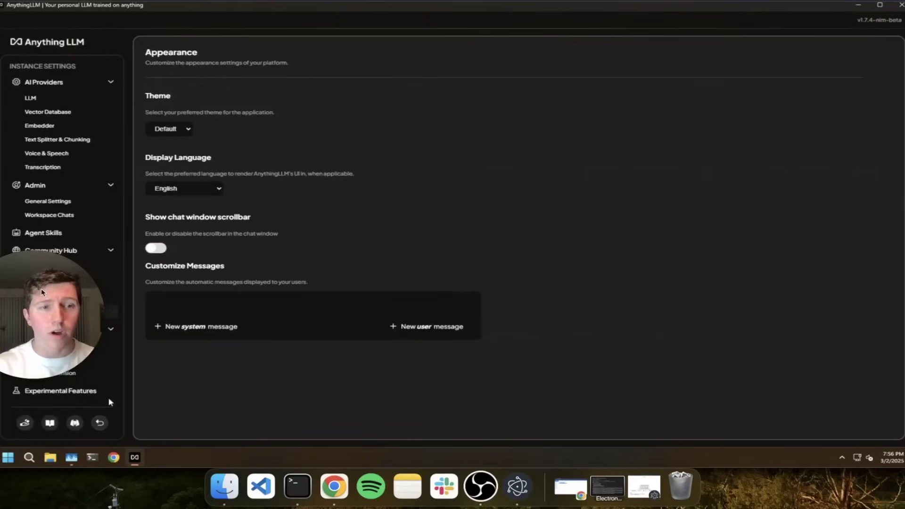
left_click(36, 234)
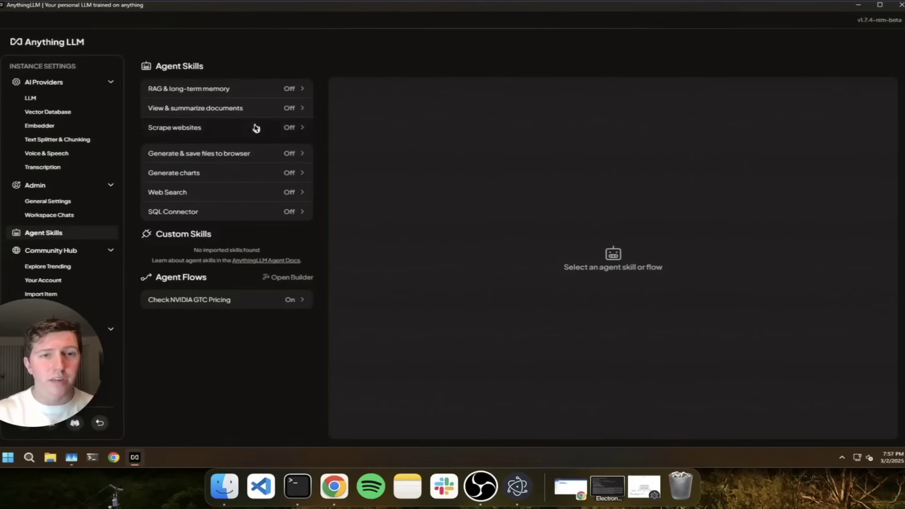
left_click(254, 127)
left_click(562, 95)
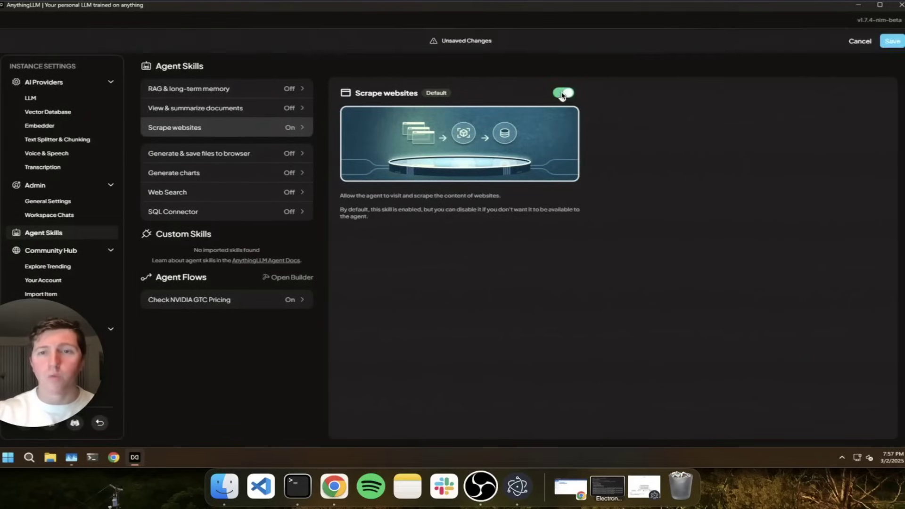
left_click(889, 38)
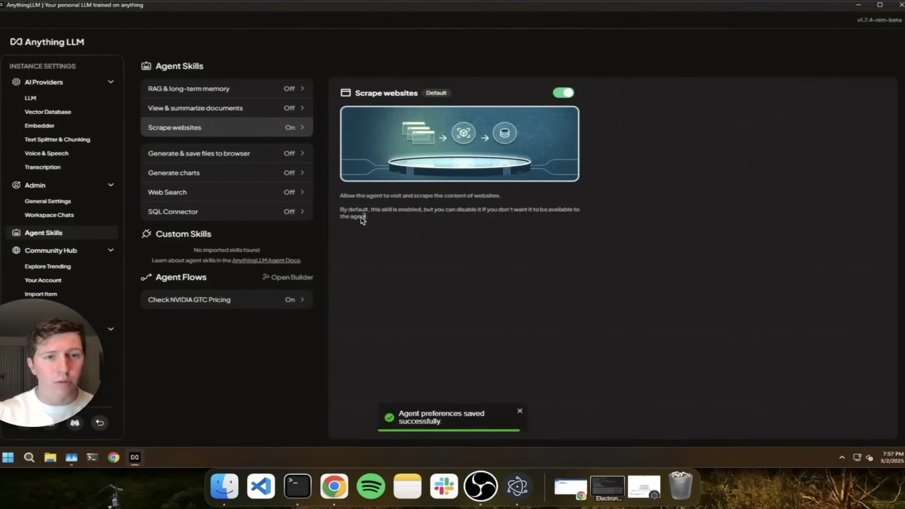
- Try to turn on the View & summarize documents and RAG & long-term memory agent skills
left_click(239, 106)
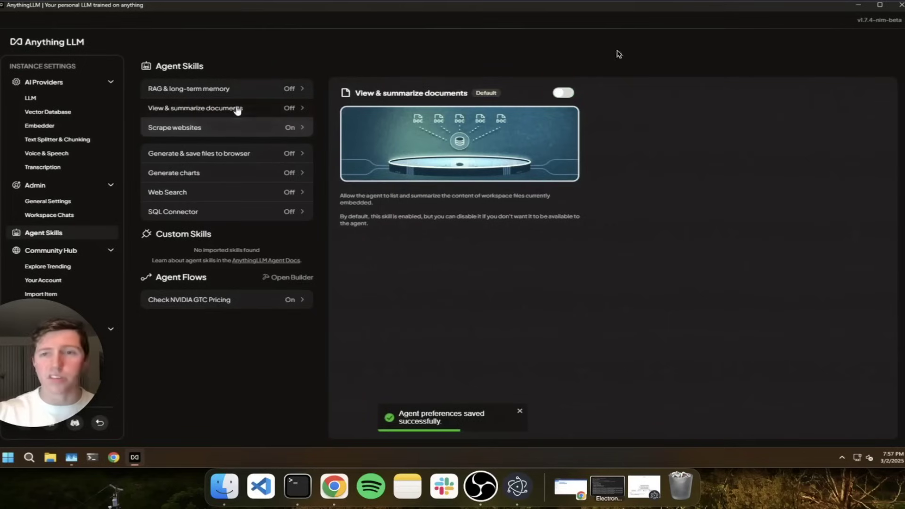
left_click(563, 93)
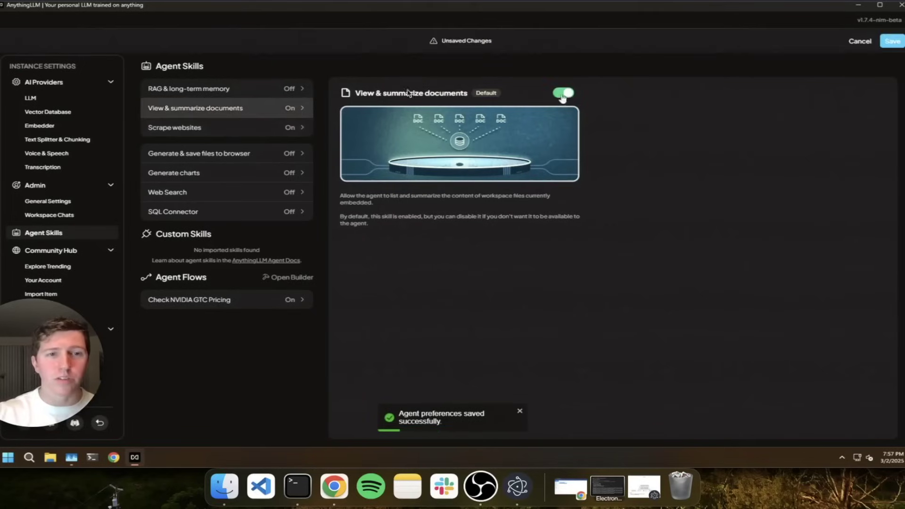
left_click(288, 88)
left_click(570, 94)
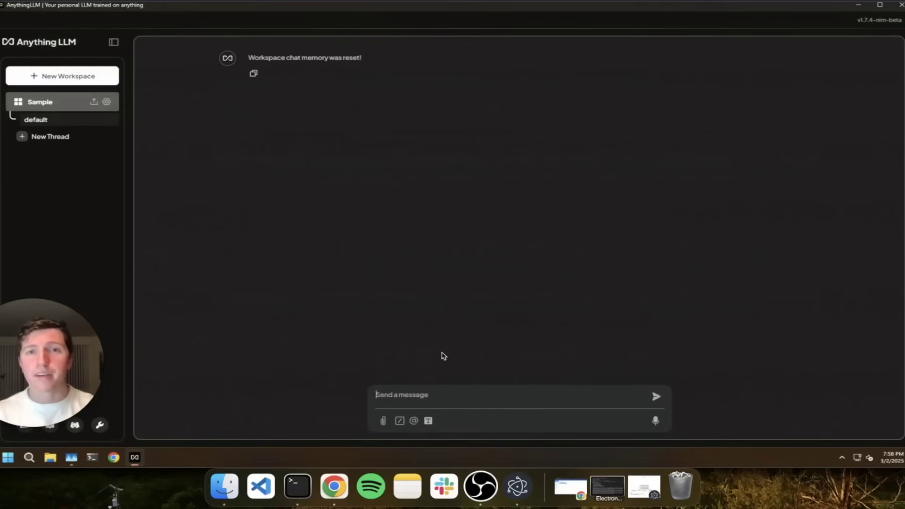
type("@agent can you scrape and tell me about anythingllm.com?")
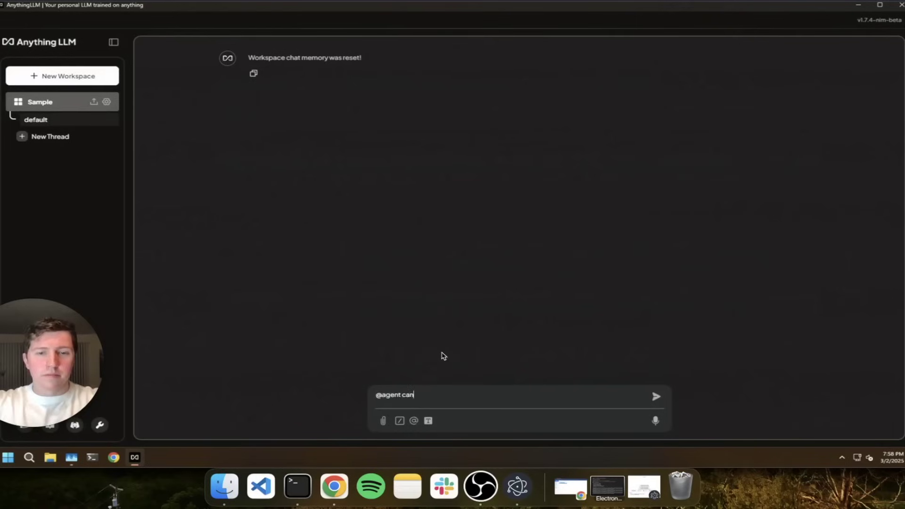
key("Return")
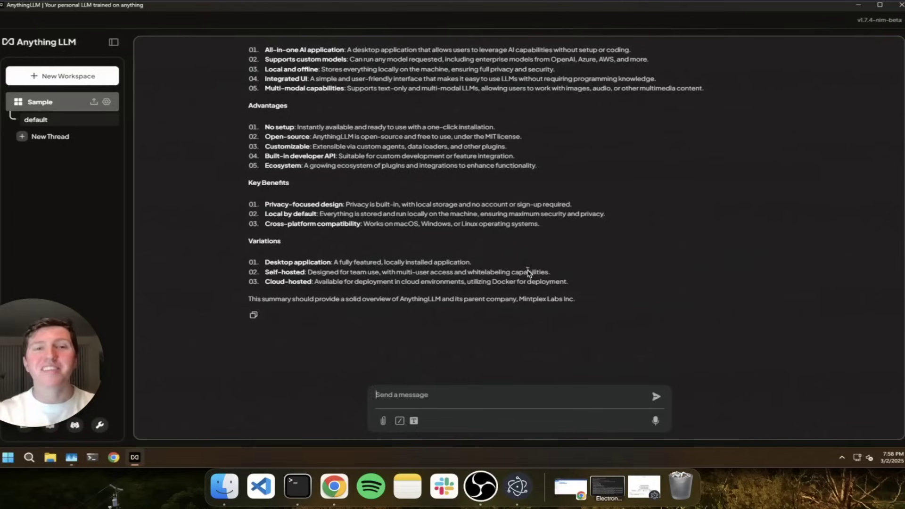
scroll(528, 271, "up", 4)
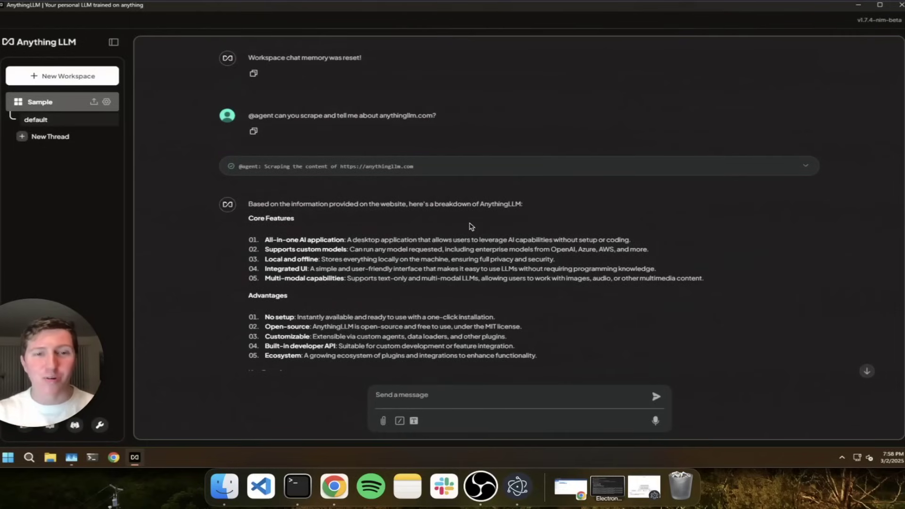
scroll(471, 224, "down", 4)
scroll(474, 219, "up", 4)
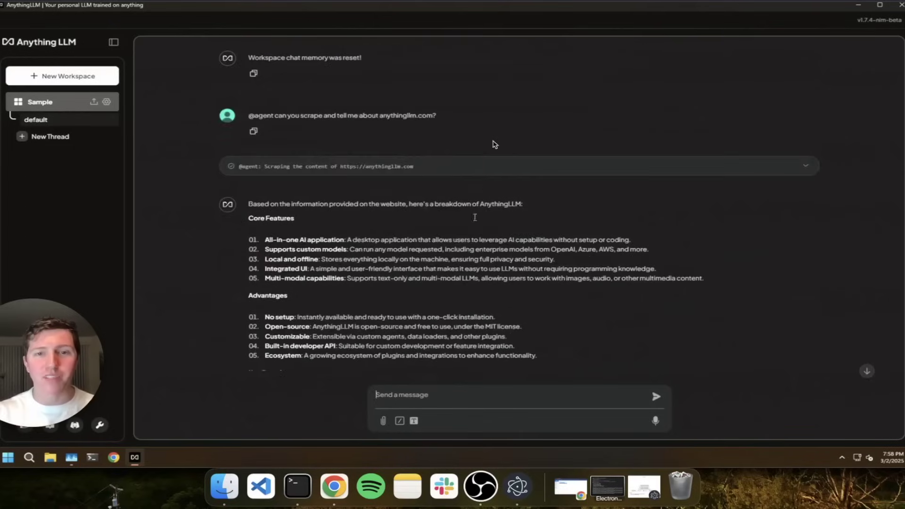
left_click(464, 167)
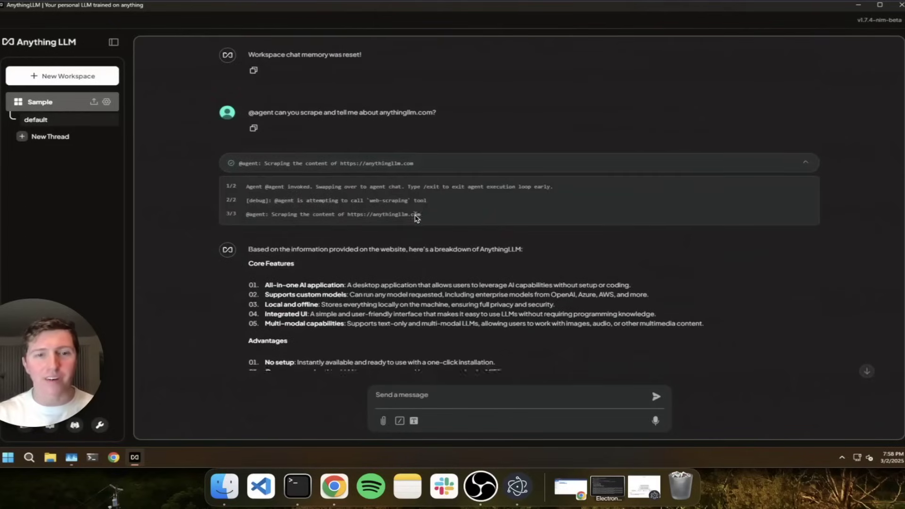
scroll(415, 217, "down", 5)
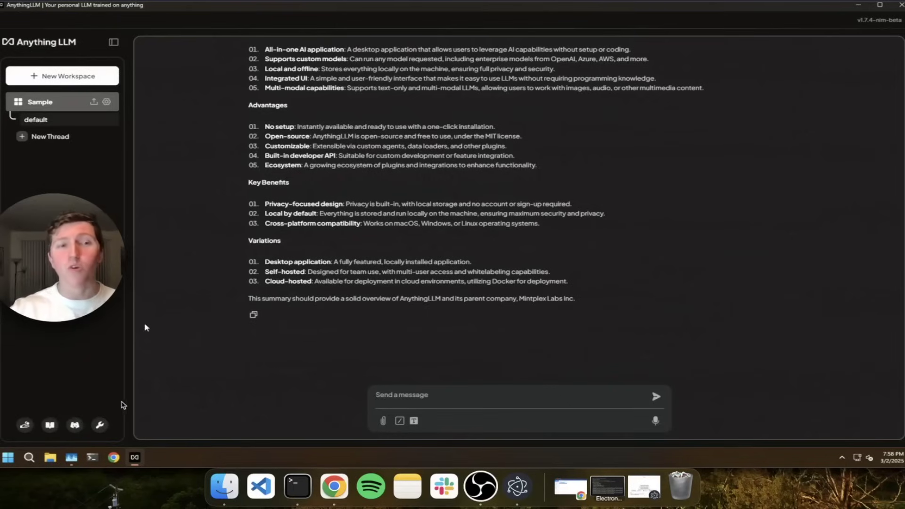
- Open the Check NVIDIA GTC Pricing agent flow in the flow builder and examine its blocks and the block types available to add
left_click(99, 425)
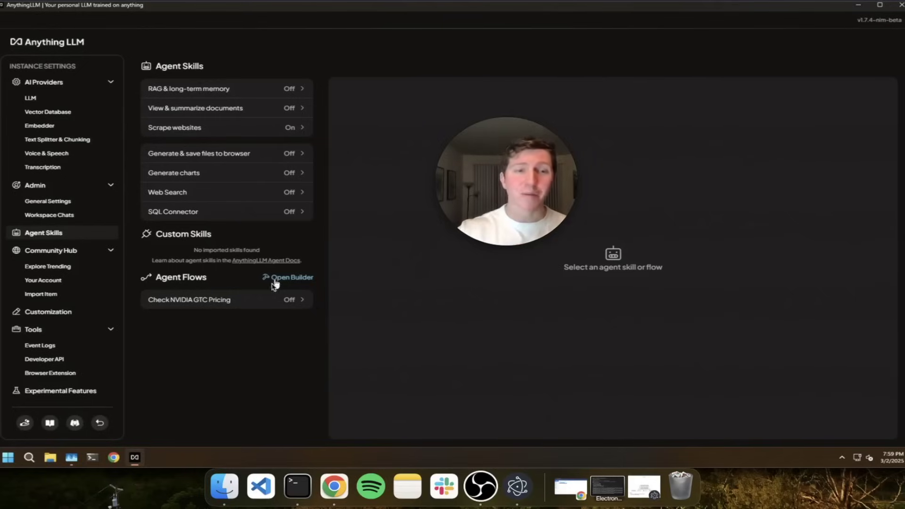
left_click(251, 304)
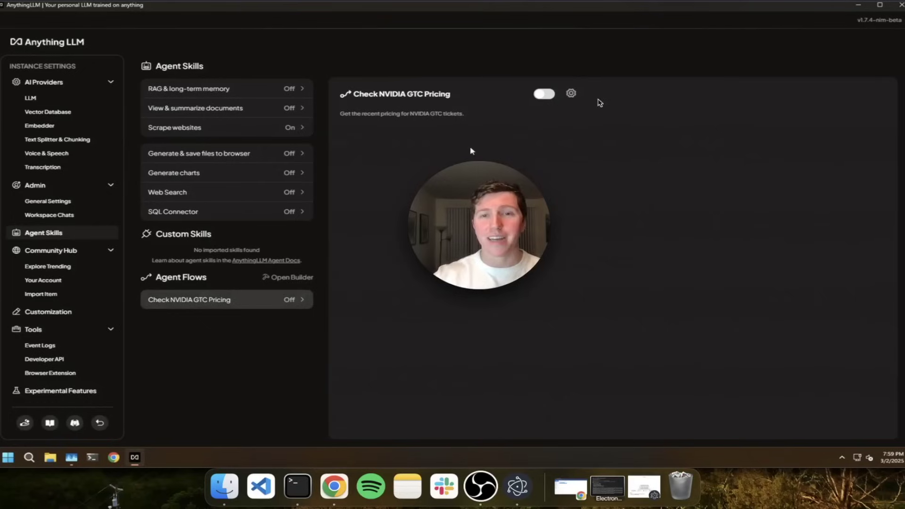
left_click(571, 93)
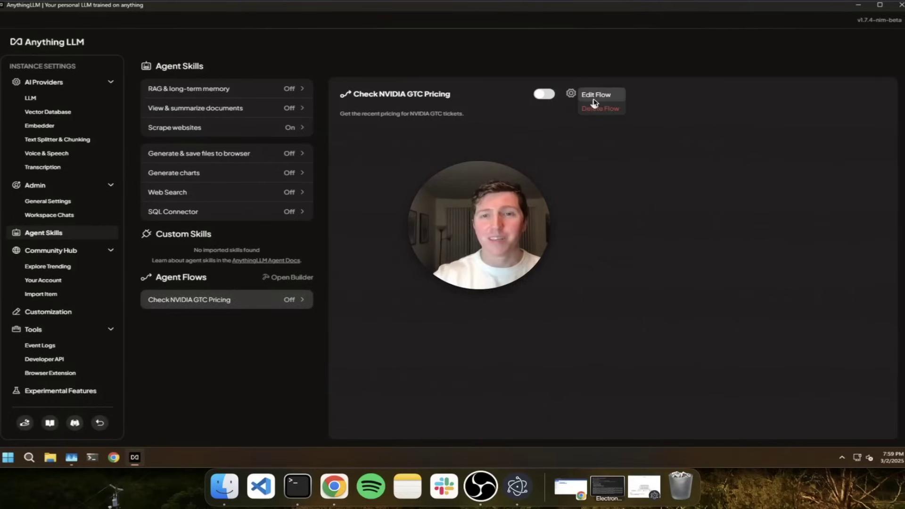
left_click(593, 96)
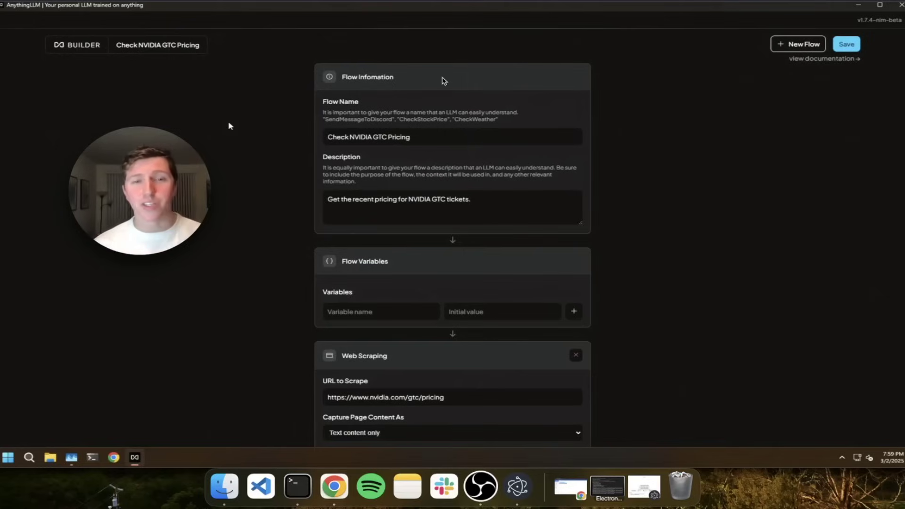
scroll(369, 334, "down", 5)
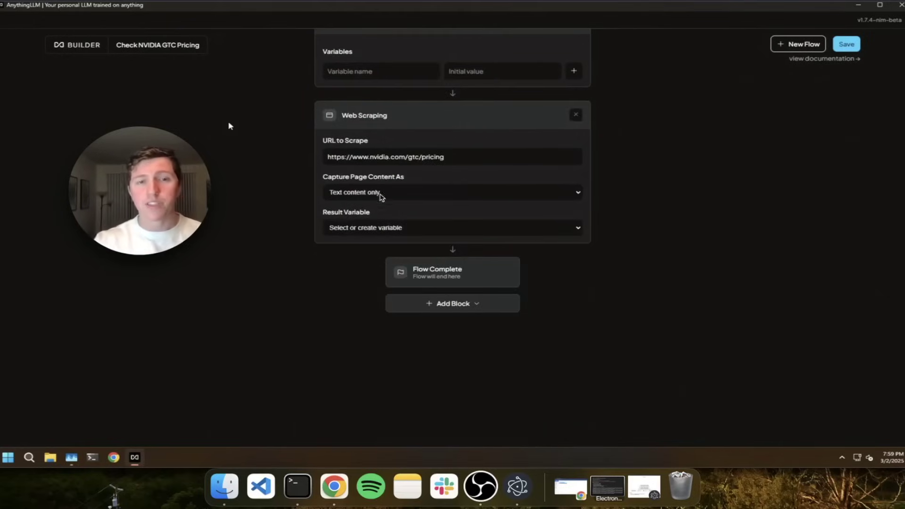
left_click(450, 306)
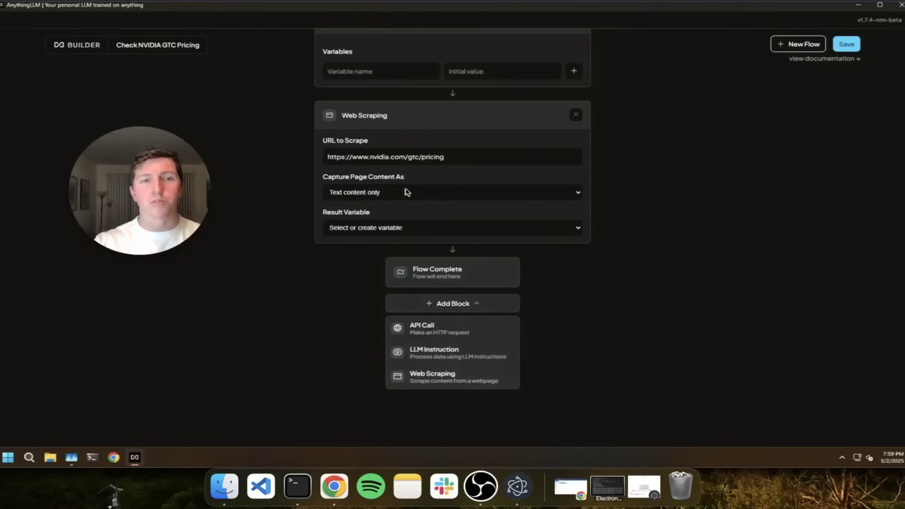
left_click(330, 317)
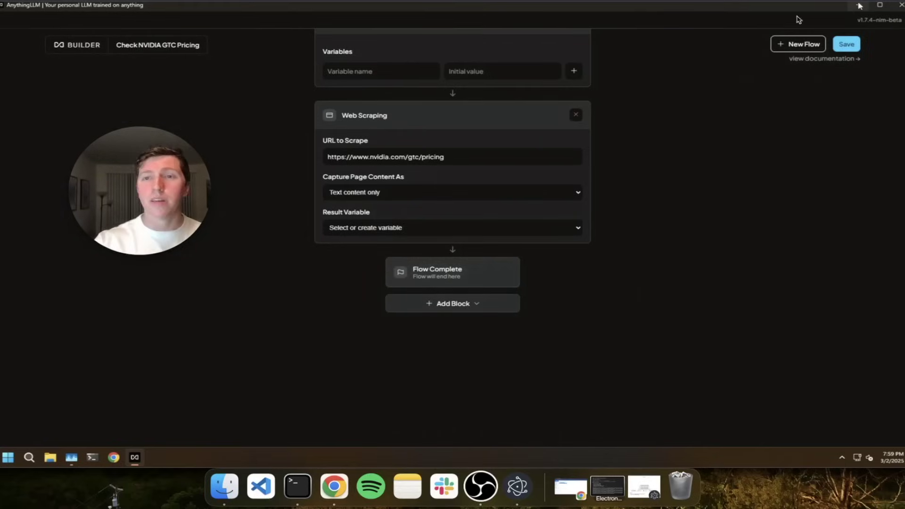
- Leave the flow builder and turn on the Check NVIDIA GTC Pricing agent flow in the agent skills settings
left_click(85, 48)
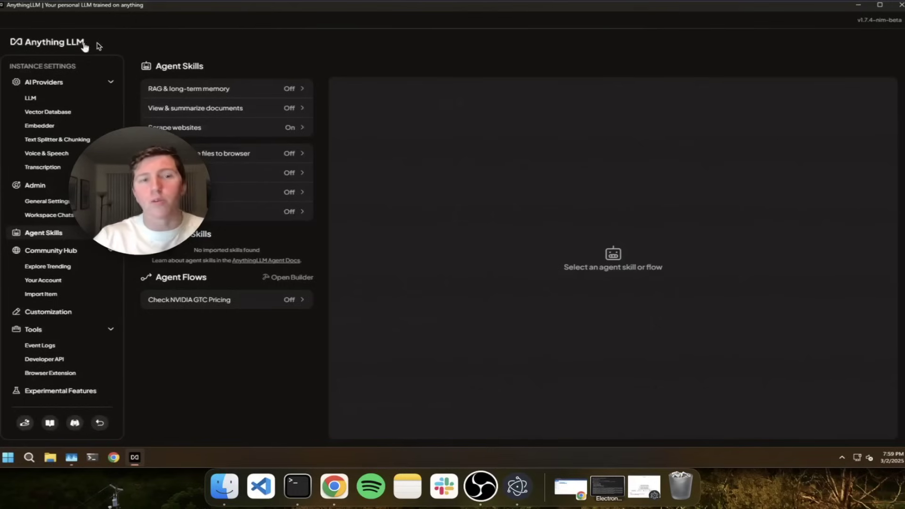
left_click(247, 303)
left_click(544, 94)
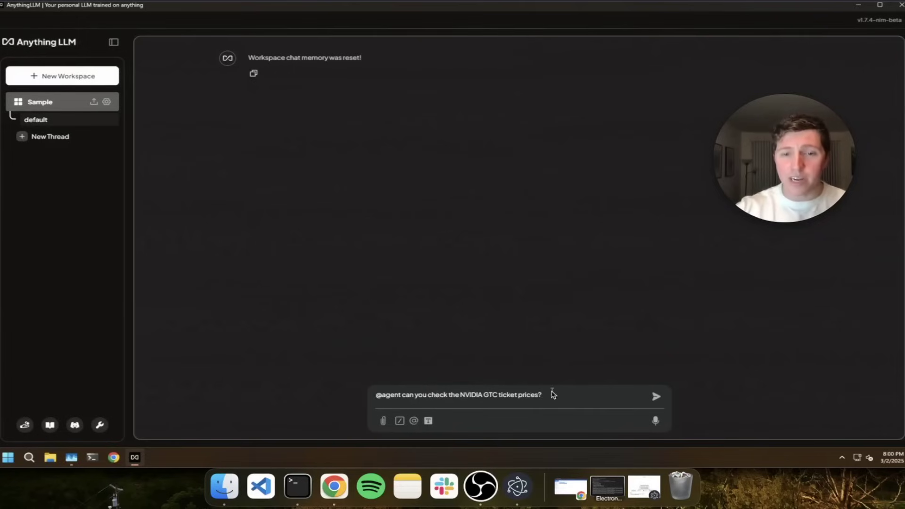
key("Return")
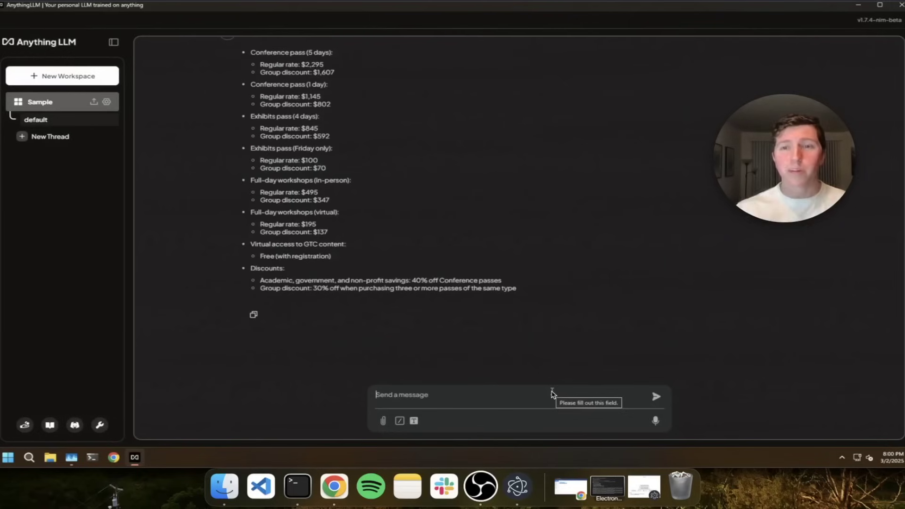
scroll(408, 197, "up", 4)
scroll(408, 198, "down", 2)
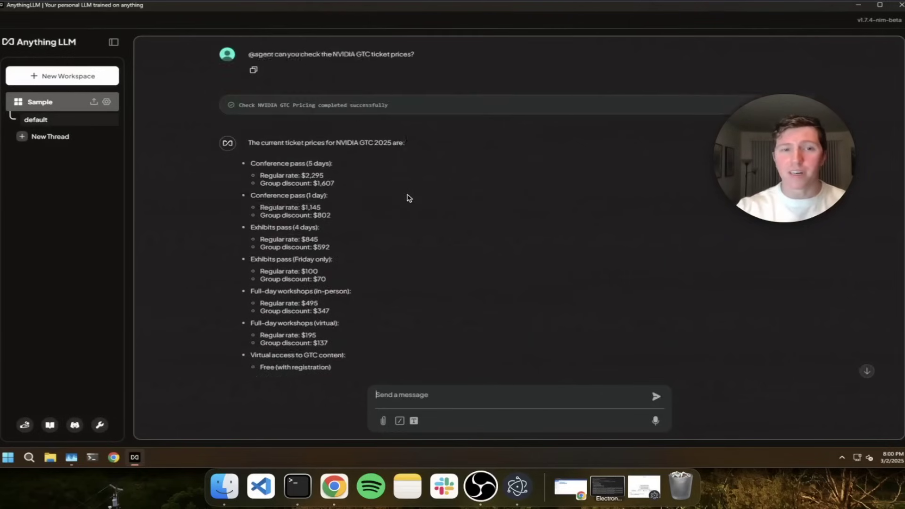
scroll(409, 197, "down", 2)
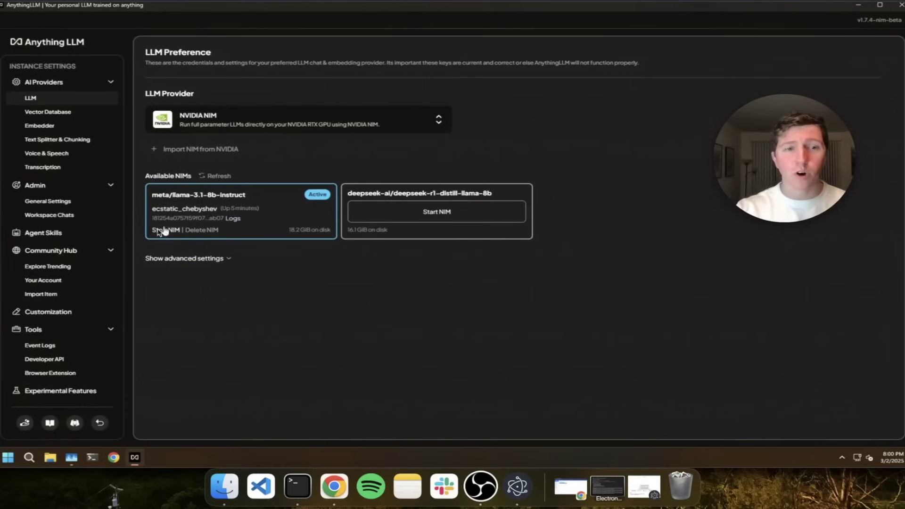
- Stop the meta/llama-3.1-8b-instruct NIM and start the deepseek-ai/deepseek-r1-distill-llama-8b NIM, accepting both confirmations
left_click(158, 231)
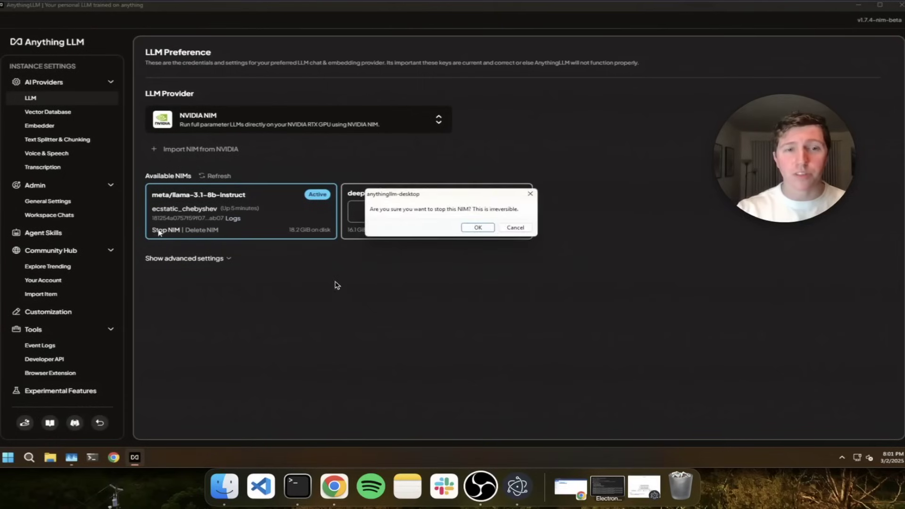
left_click(480, 227)
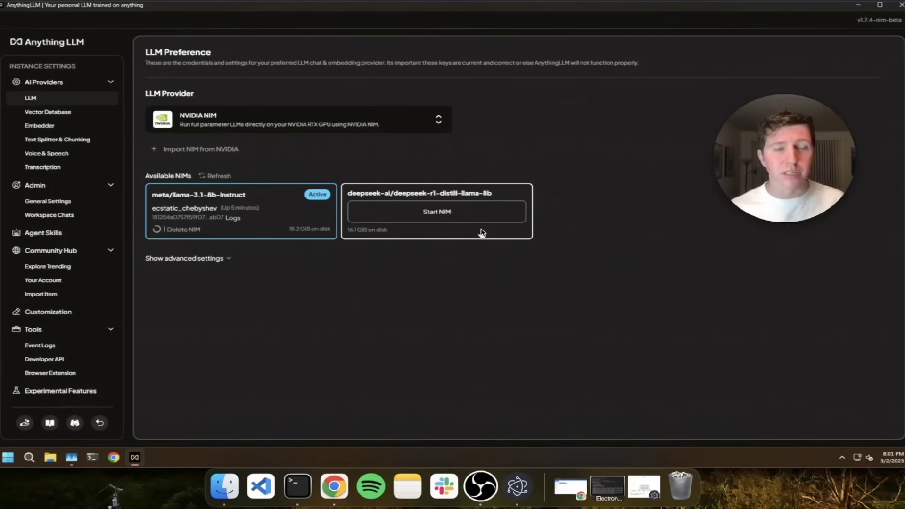
left_click(421, 218)
left_click(420, 214)
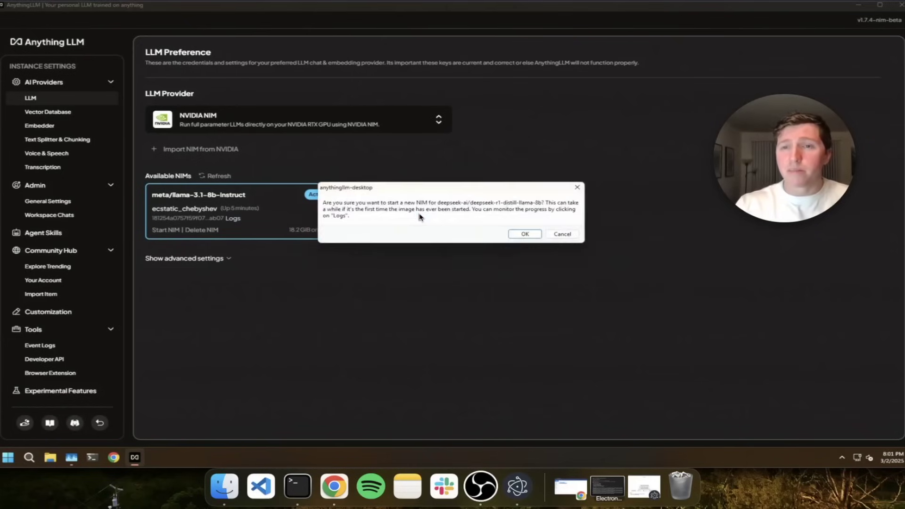
left_click(536, 235)
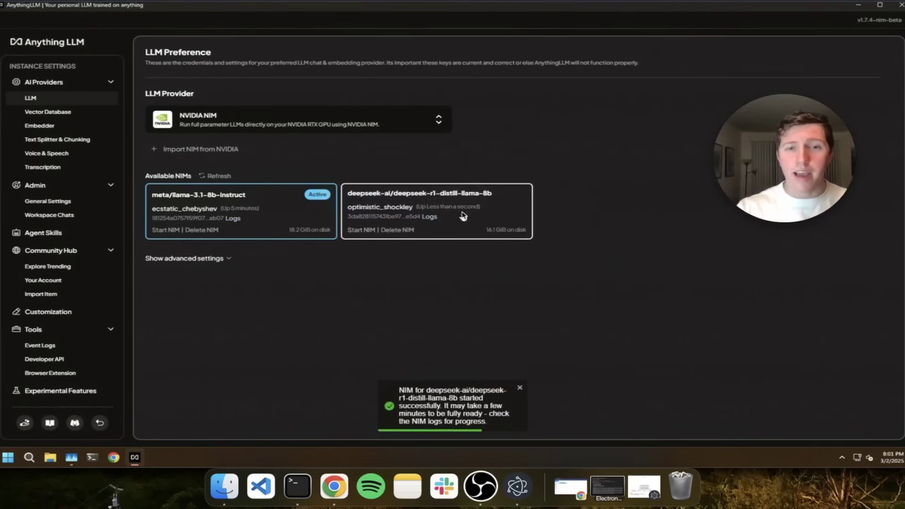
- Refresh the available NIMs, select deepseek-ai/deepseek-r1-distill-llama-8b as the model to use, and save the change
left_click(216, 176)
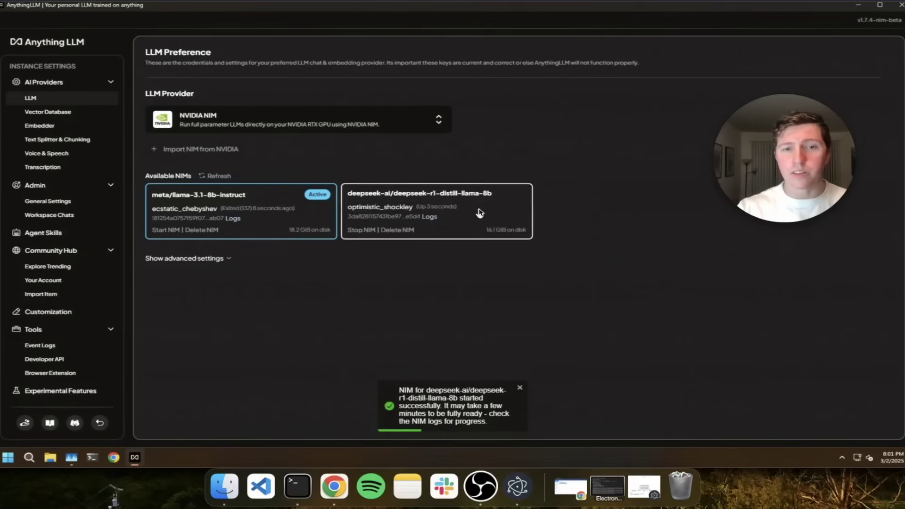
left_click(424, 212)
left_click(865, 90)
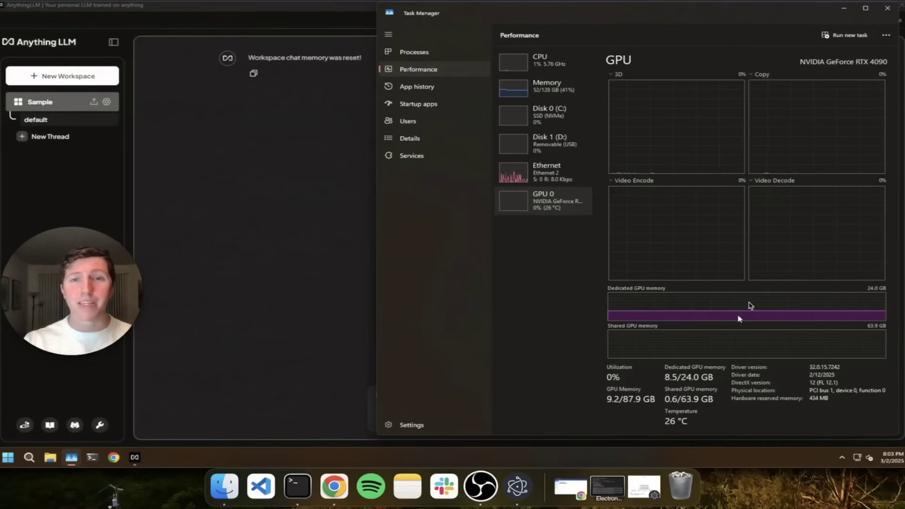
- Return to the Sample workspace chat from Task Manager and send "Can you explain the tower of Hanoi problem?"
left_click(316, 207)
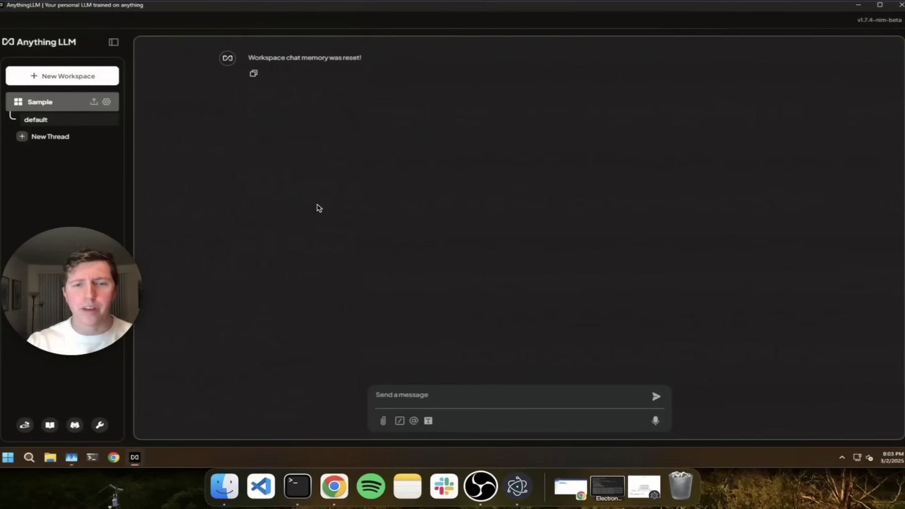
left_click(428, 398)
type("Can")
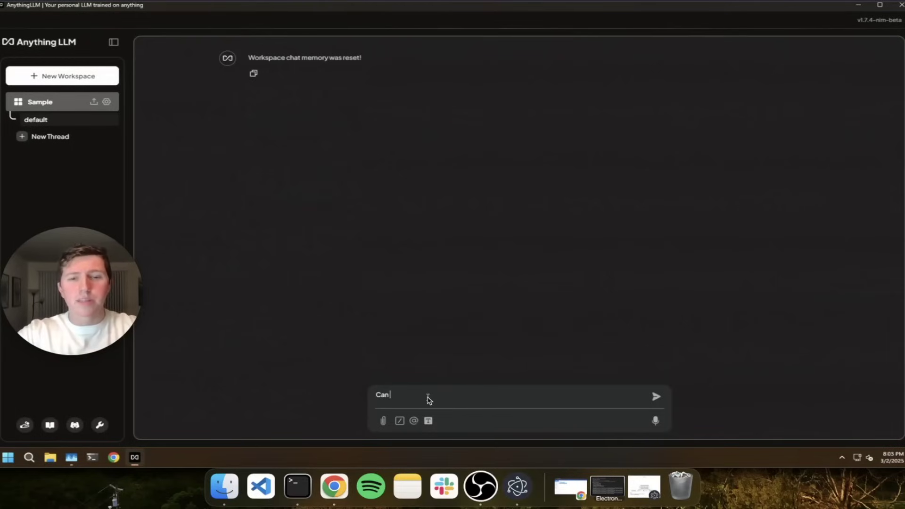
type(" you explain the ")
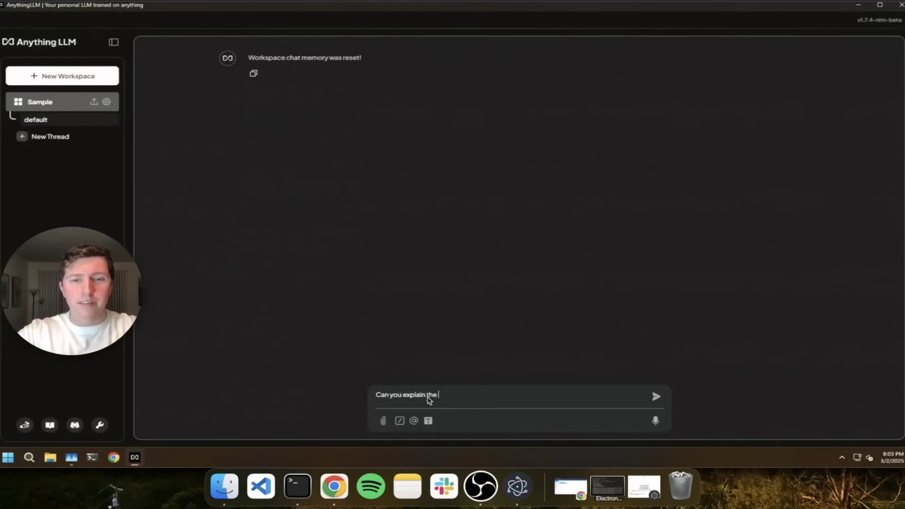
type("tower of Hanoi problem?")
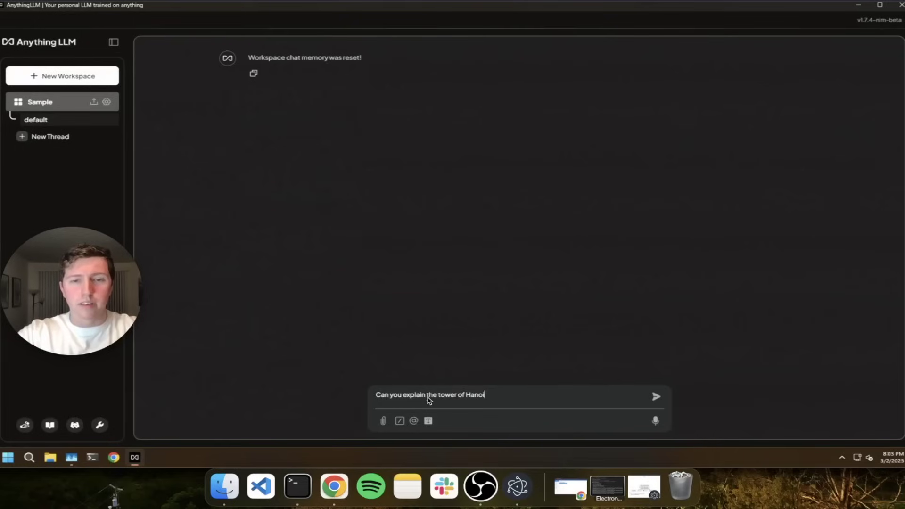
key("Return")
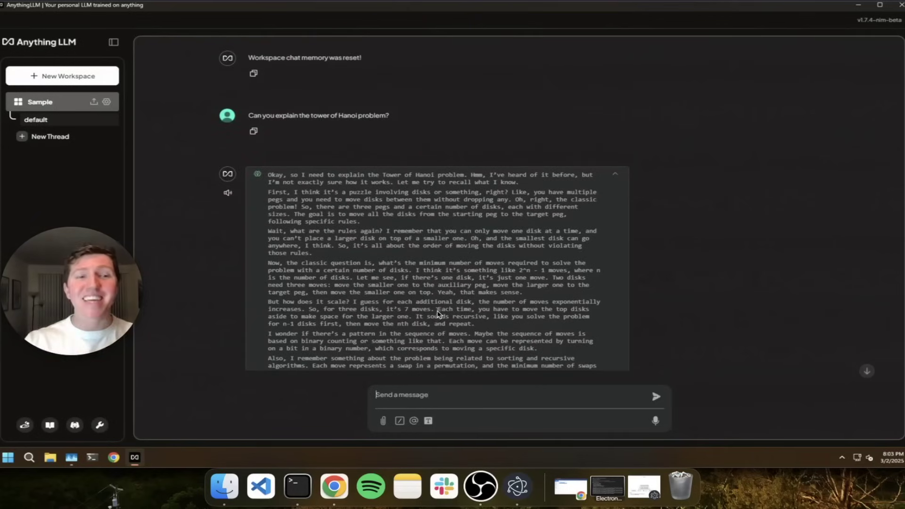
- Read through the model's reasoning and final answer on the Tower of Hanoi problem, and collapse the reasoning section
scroll(437, 314, "down", 4)
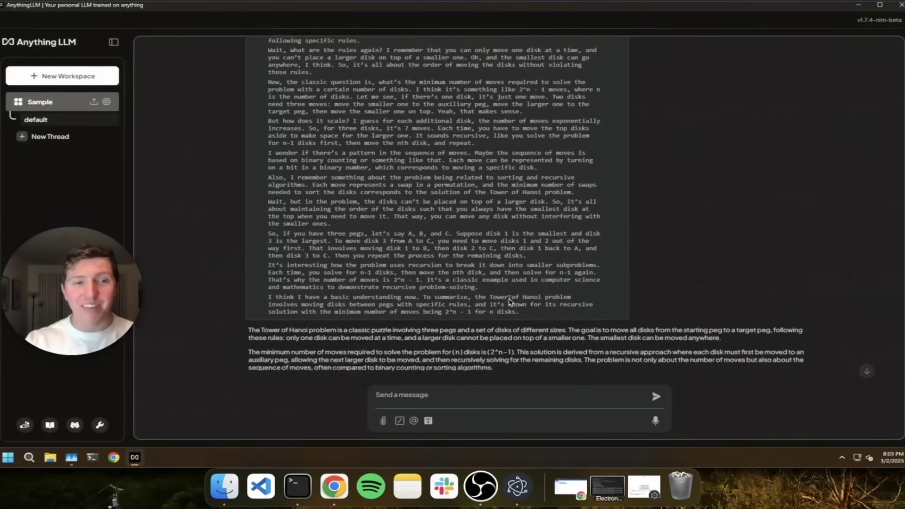
scroll(510, 302, "down", 2)
scroll(510, 302, "up", 1)
scroll(546, 283, "up", 1)
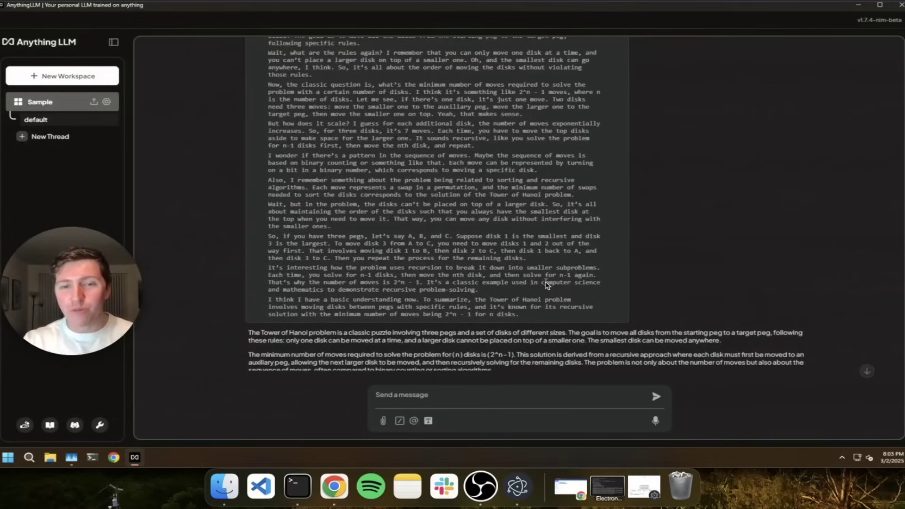
scroll(546, 285, "down", 2)
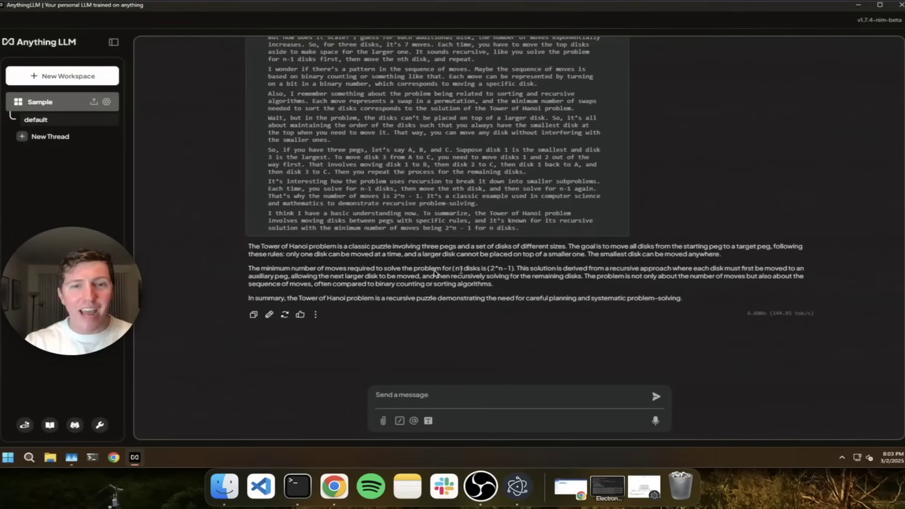
scroll(434, 272, "up", 6)
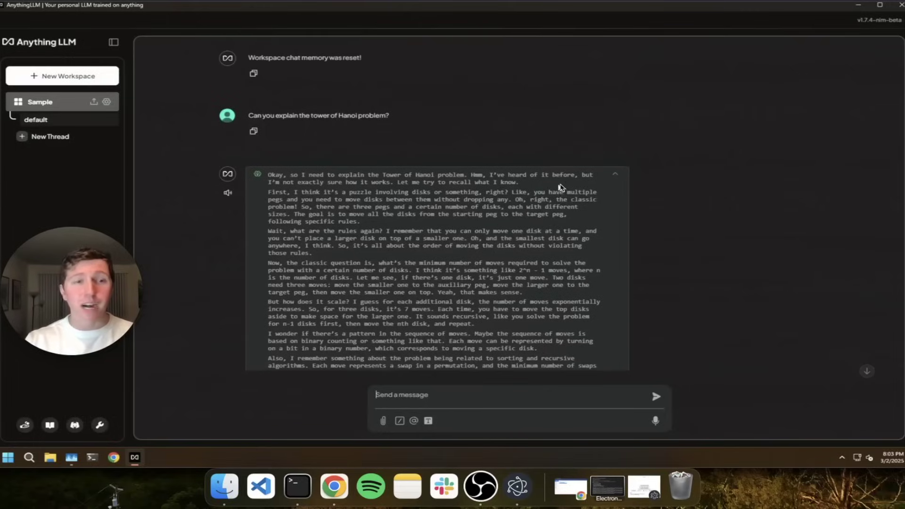
left_click(613, 180)
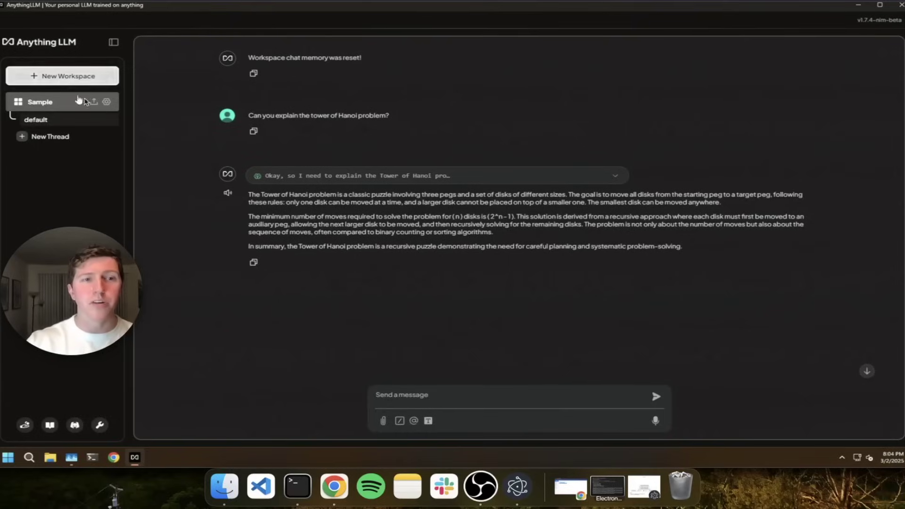
- Examine the Sample workspace's document upload options and data connectors, and close the document manager without adding anything
left_click(94, 102)
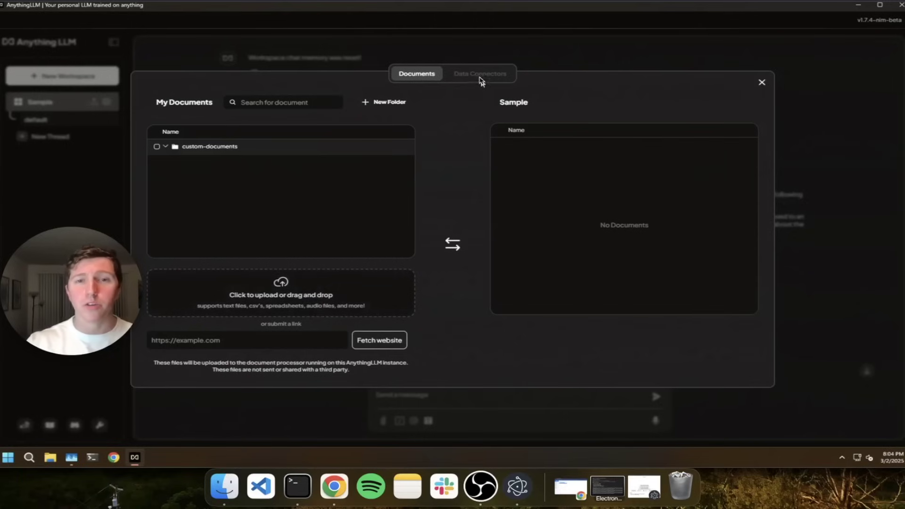
left_click(478, 76)
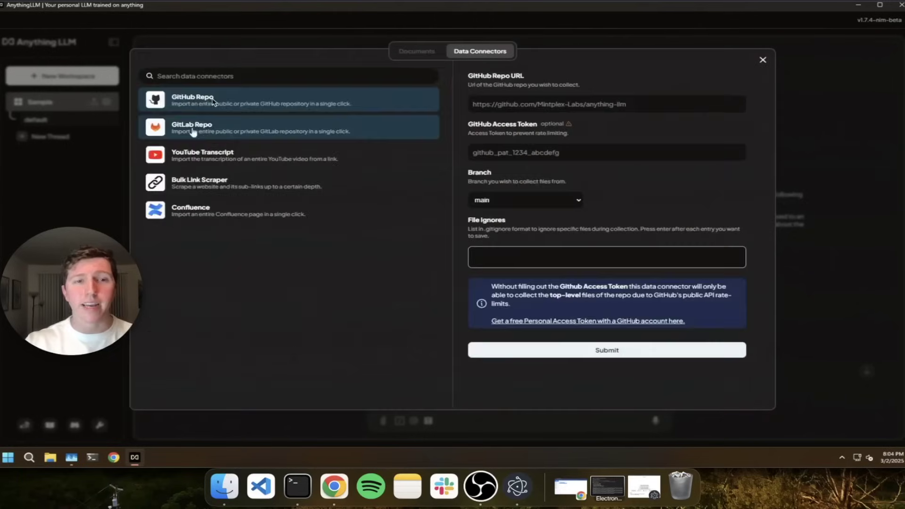
left_click(417, 51)
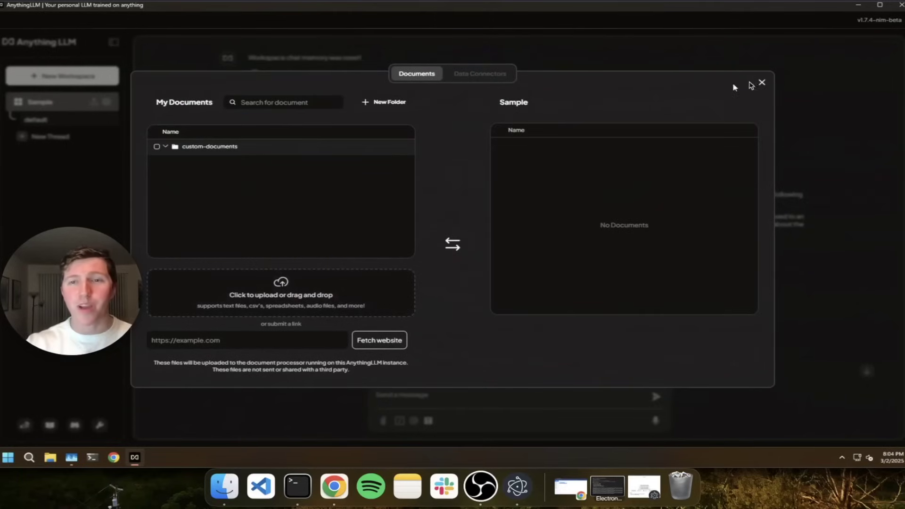
left_click(762, 82)
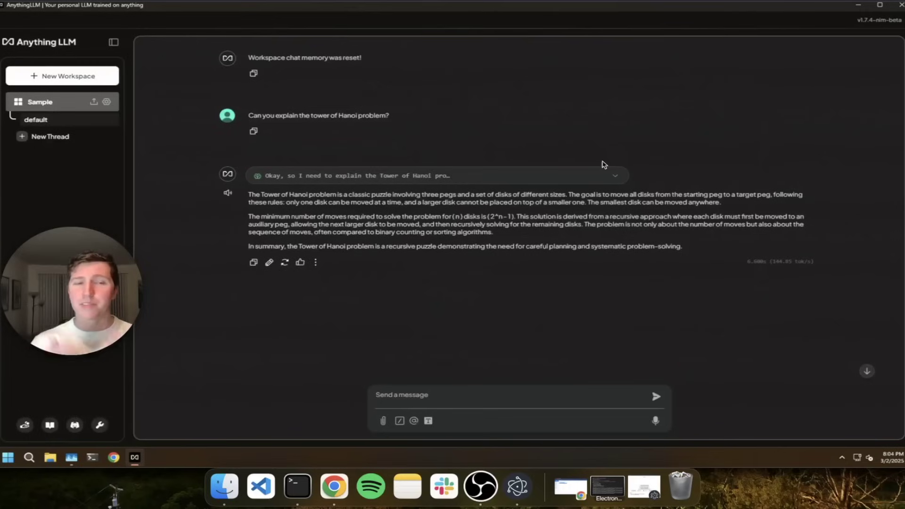